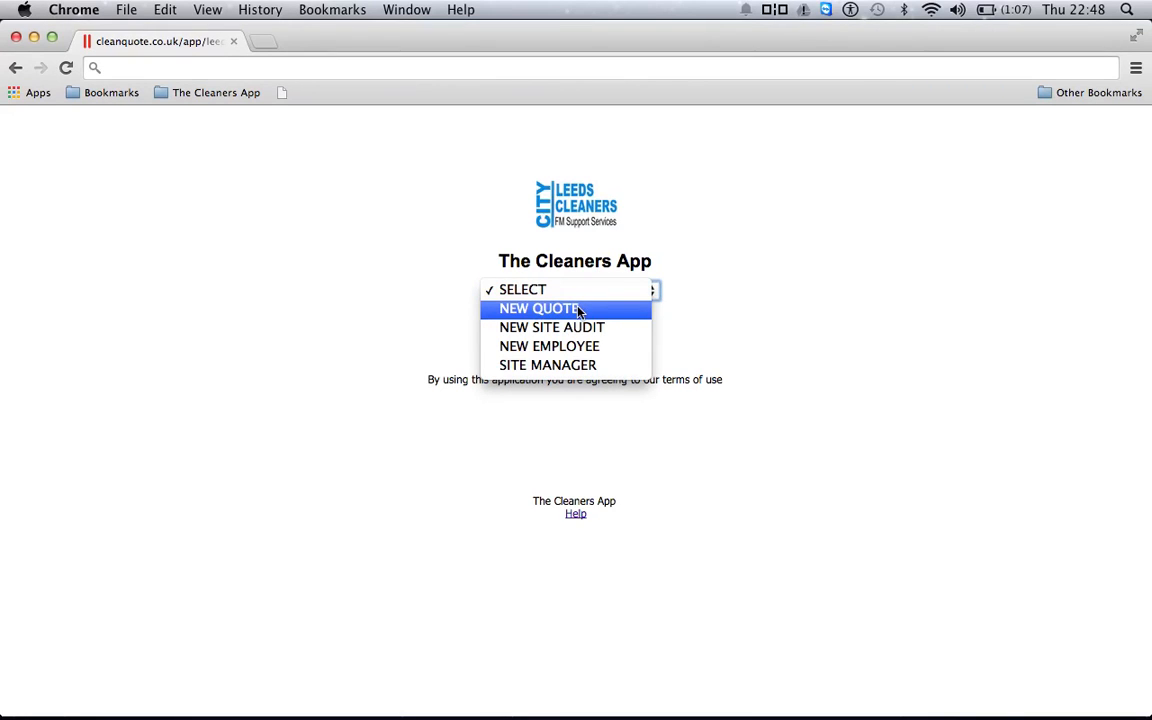
Start a new quote and open the Quote Type dropdown to show the available quote types
left_click(573, 312)
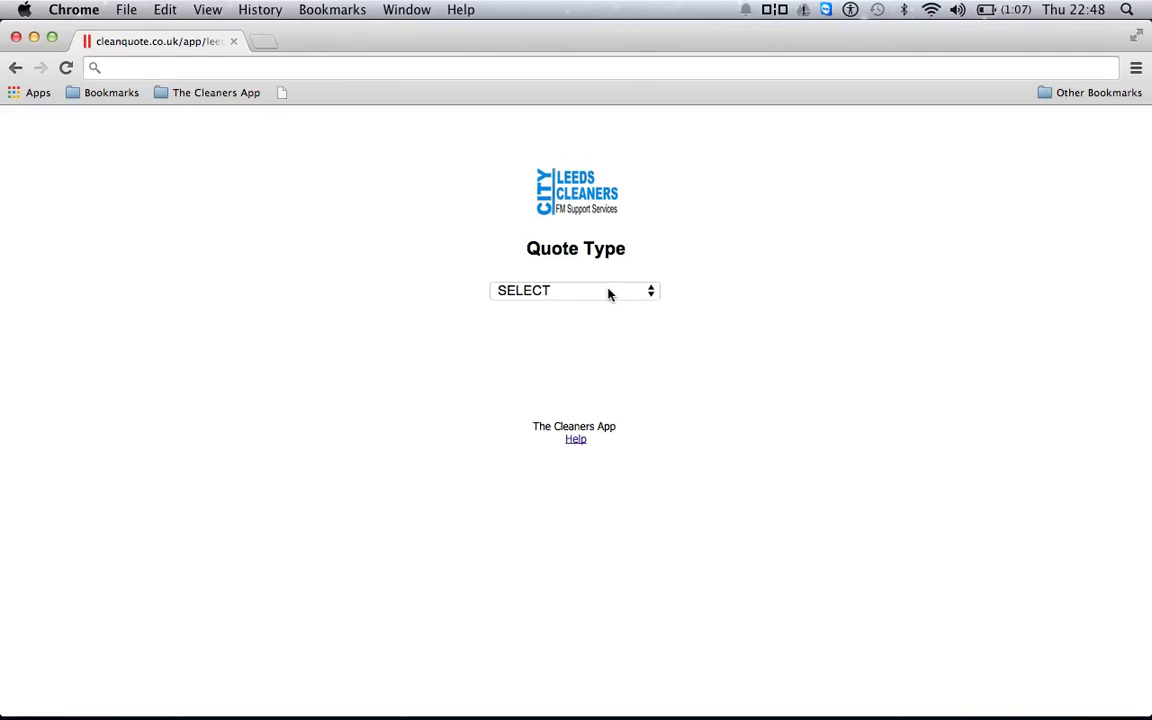
left_click(608, 292)
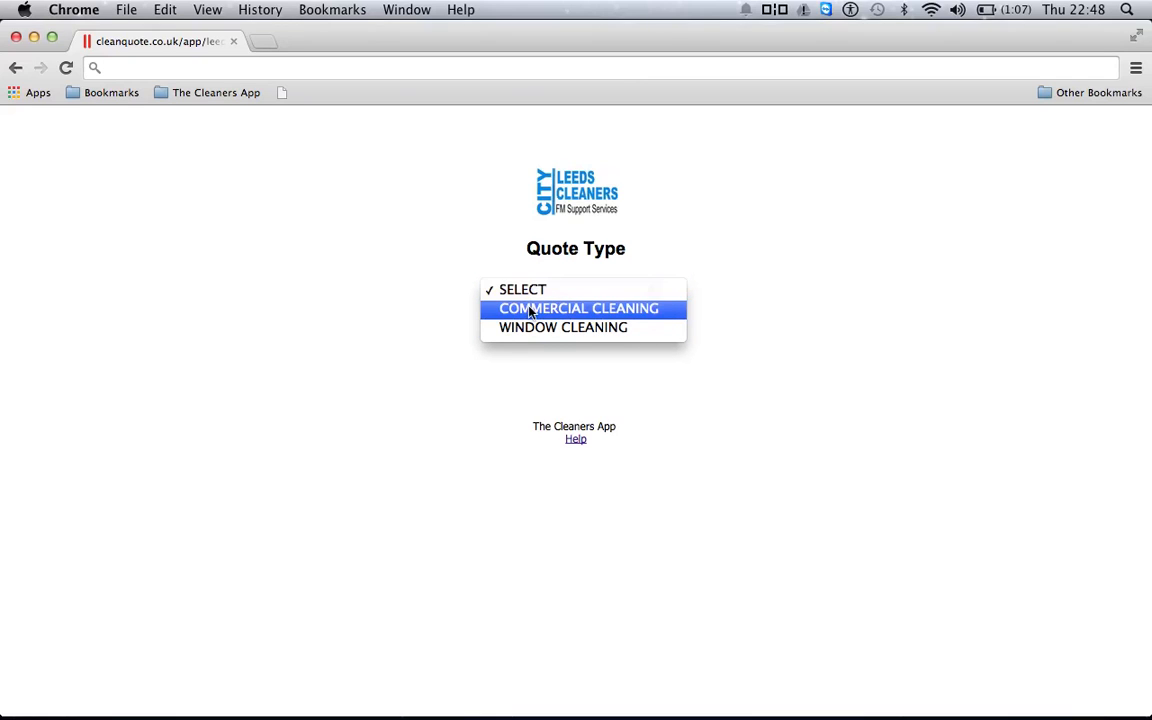
Choose Commercial Cleaning as the quote type to reveal the Prospect Details form
left_click(567, 310)
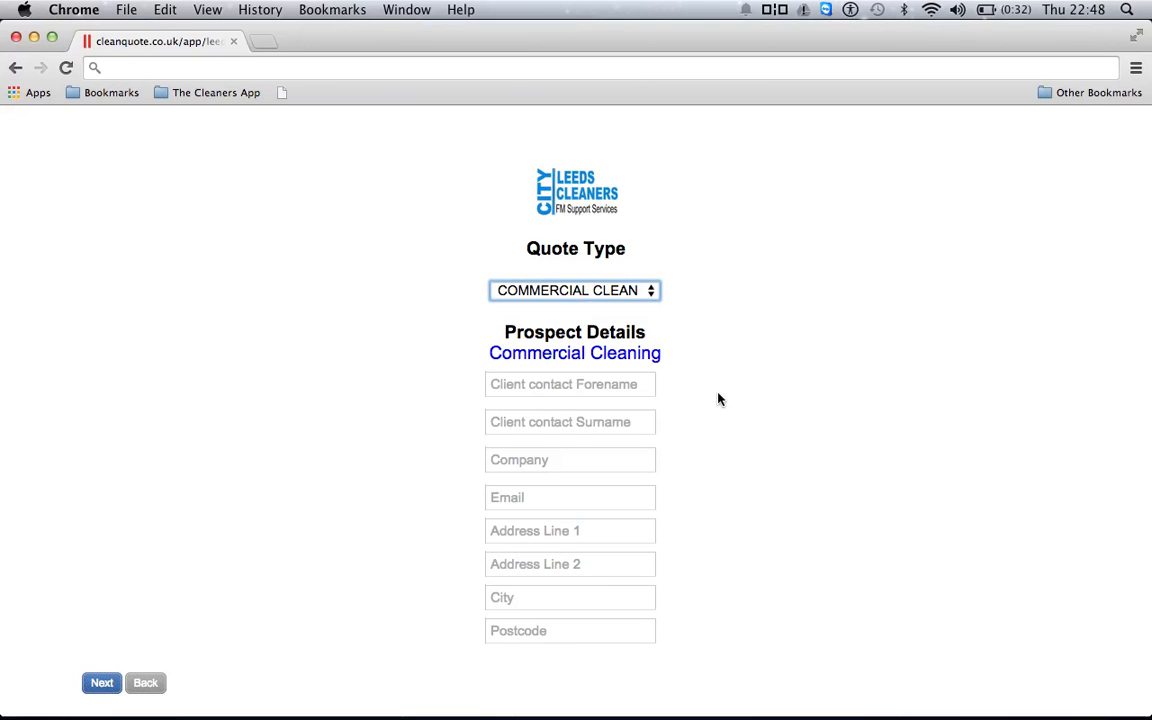
scroll(718, 399, "down", 2)
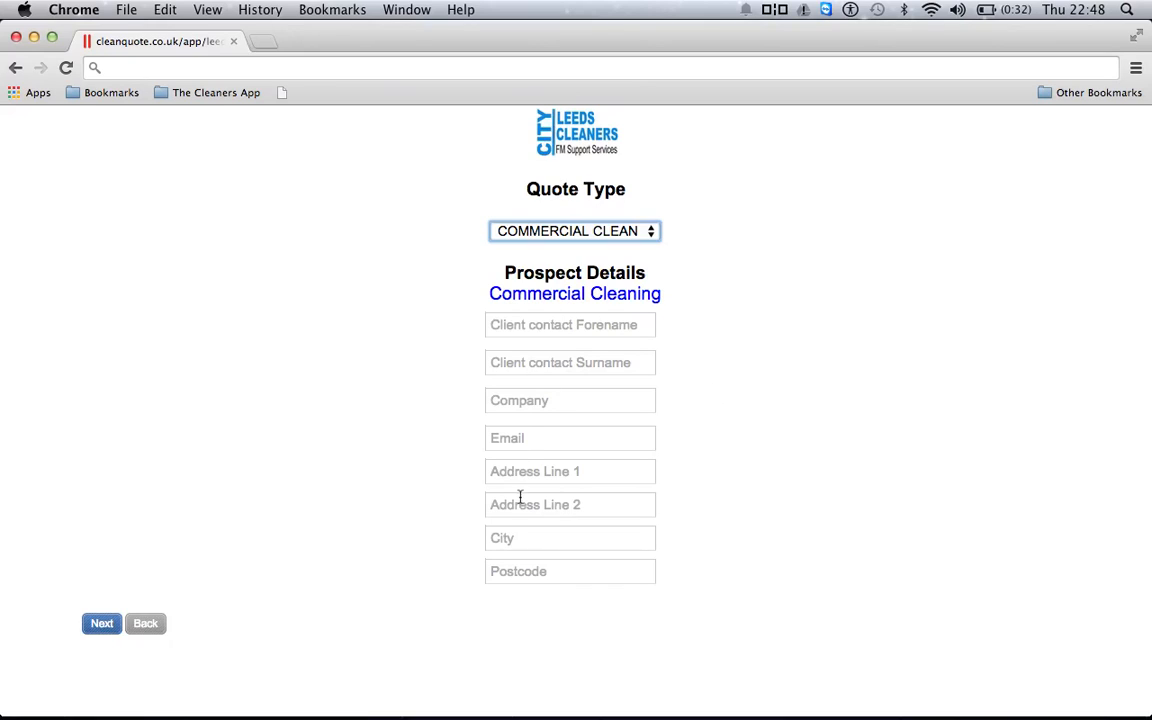
Enter the contact's forename, surname, company name and e-mail address
left_click(504, 326)
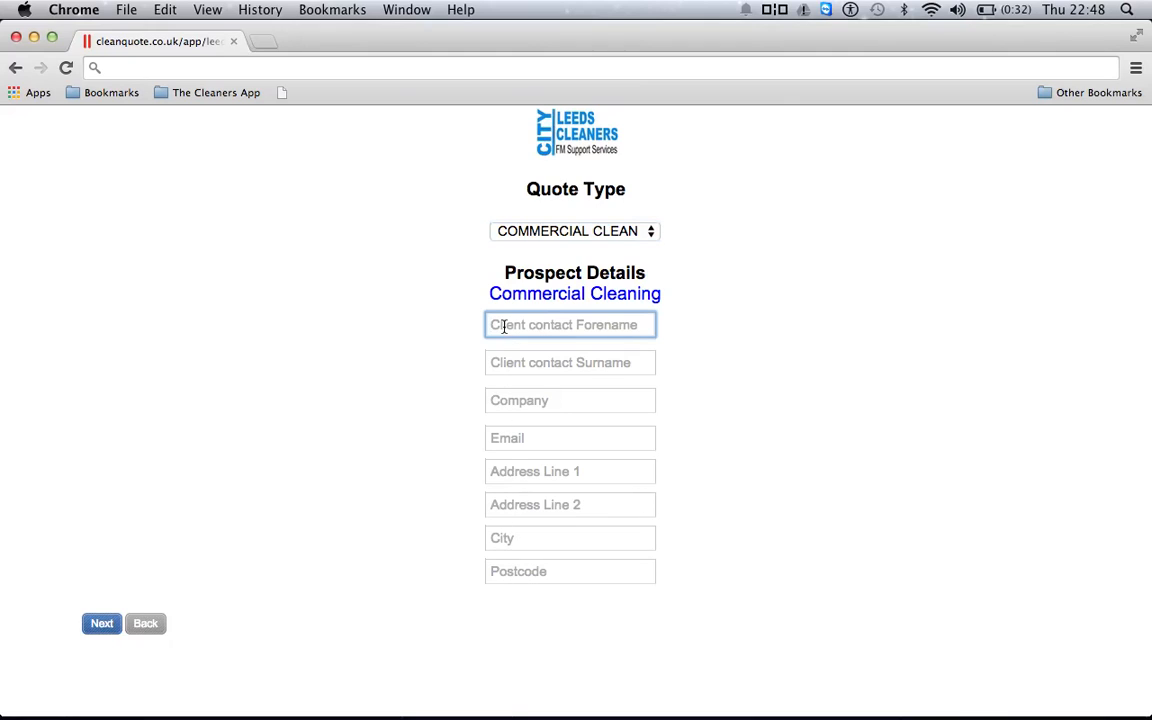
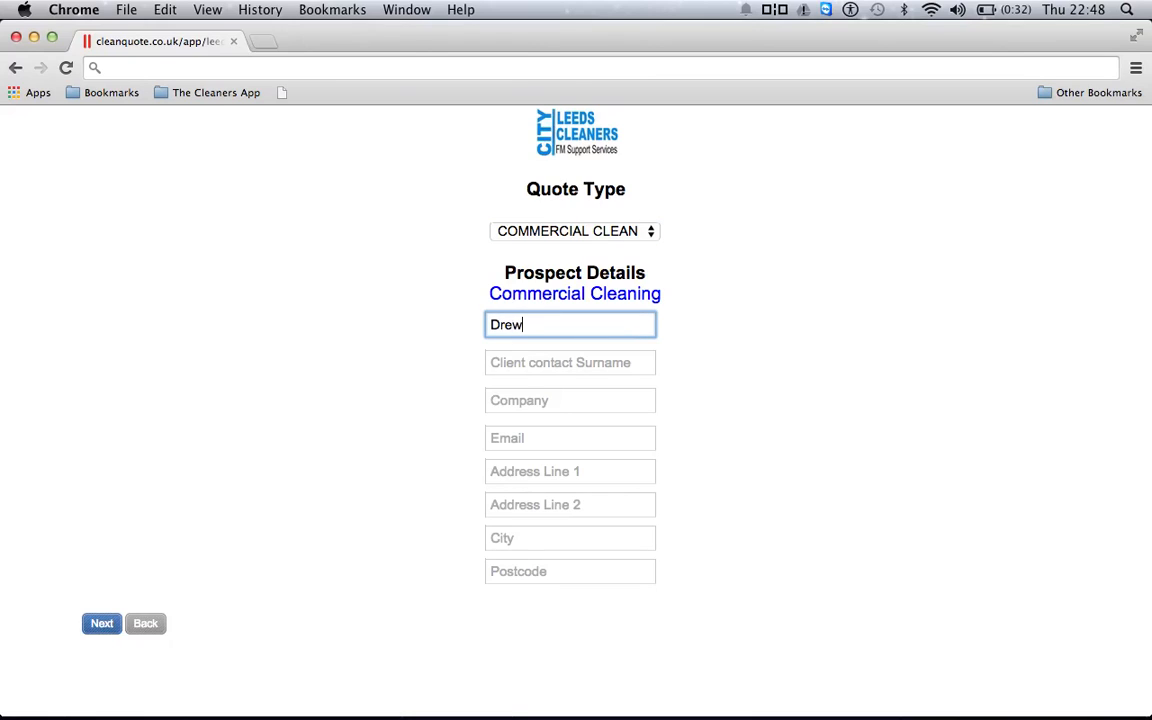
left_click(496, 362)
left_click(496, 397)
type("Loc")
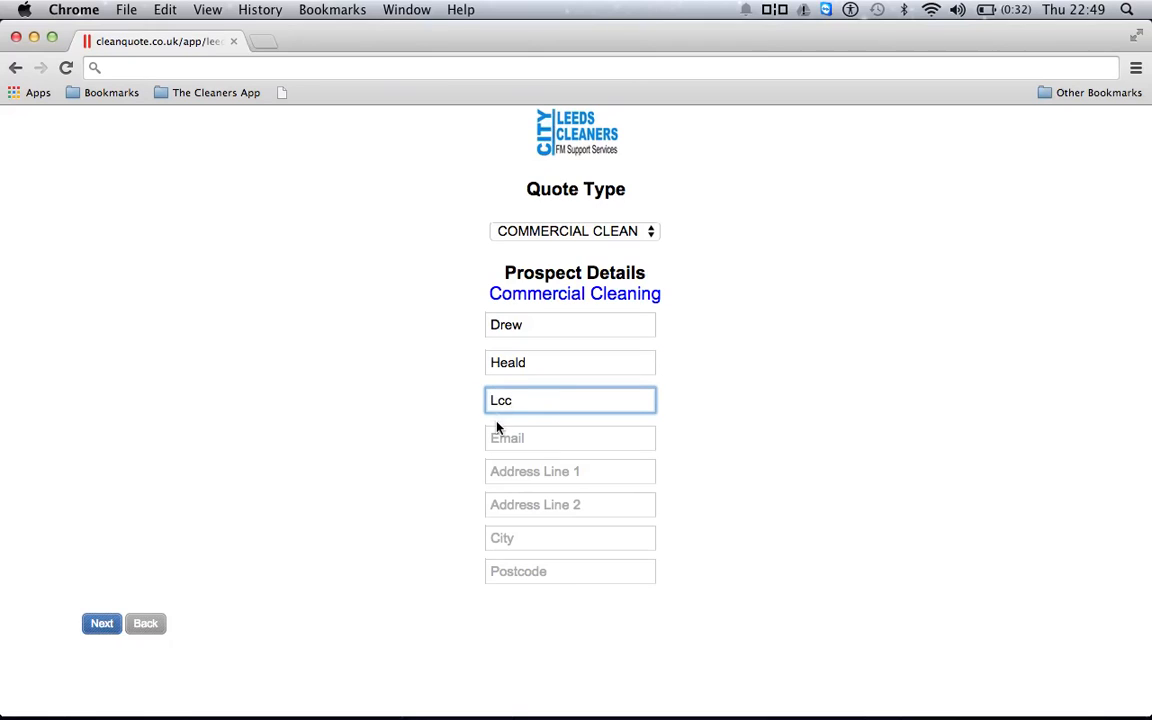
left_click(495, 434)
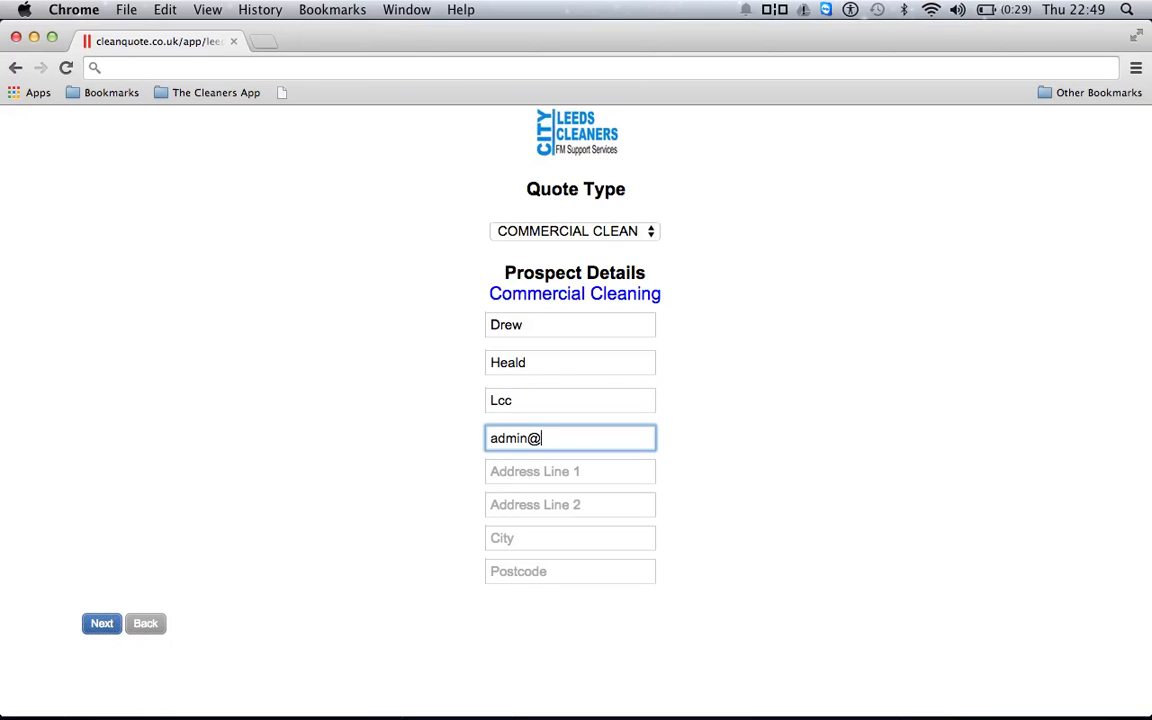
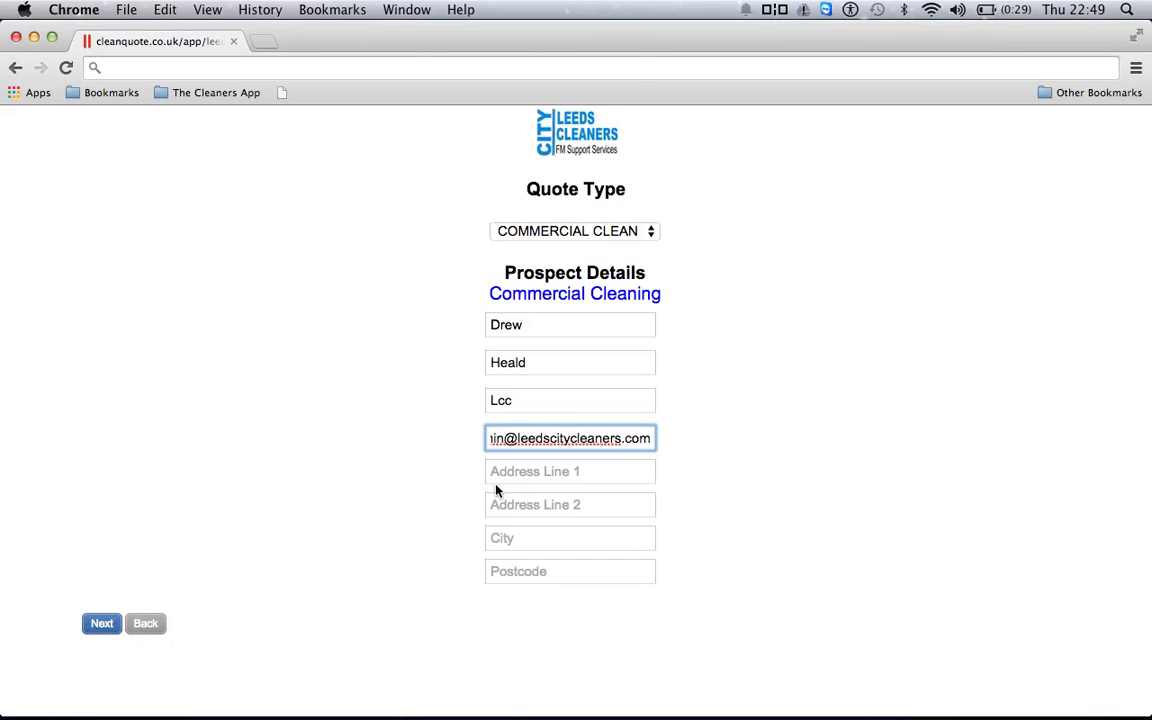
Fill in the prospect's two address lines, city and postcode
left_click(499, 477)
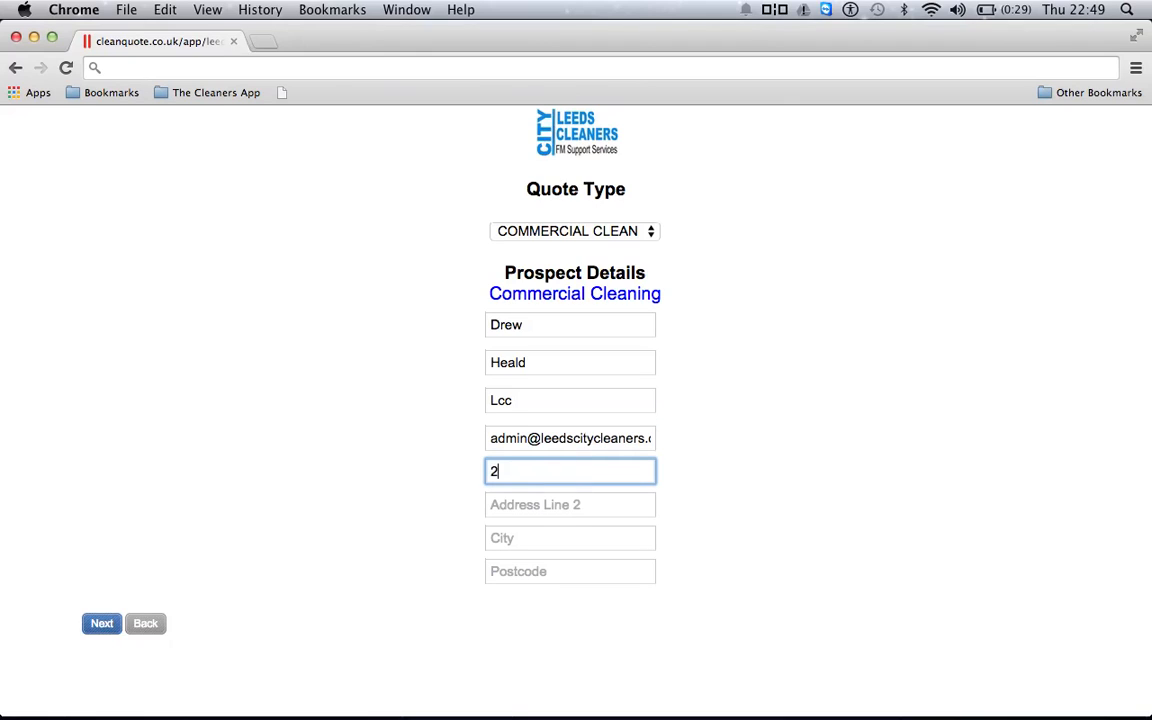
left_click(495, 512)
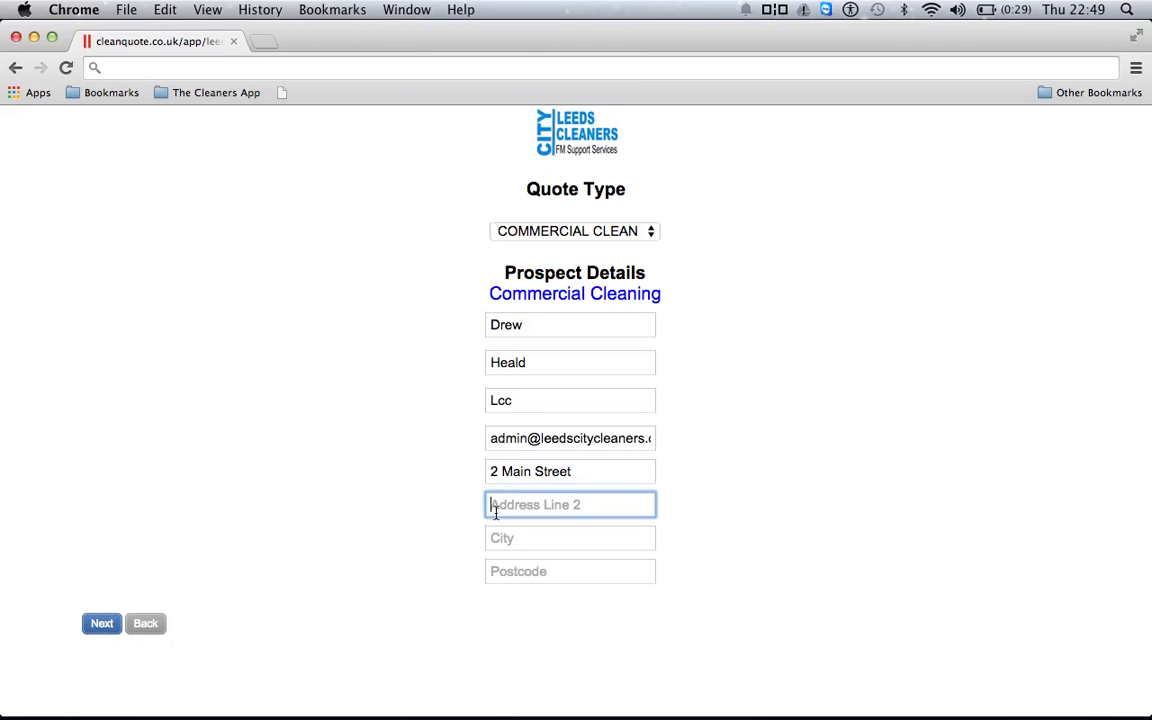
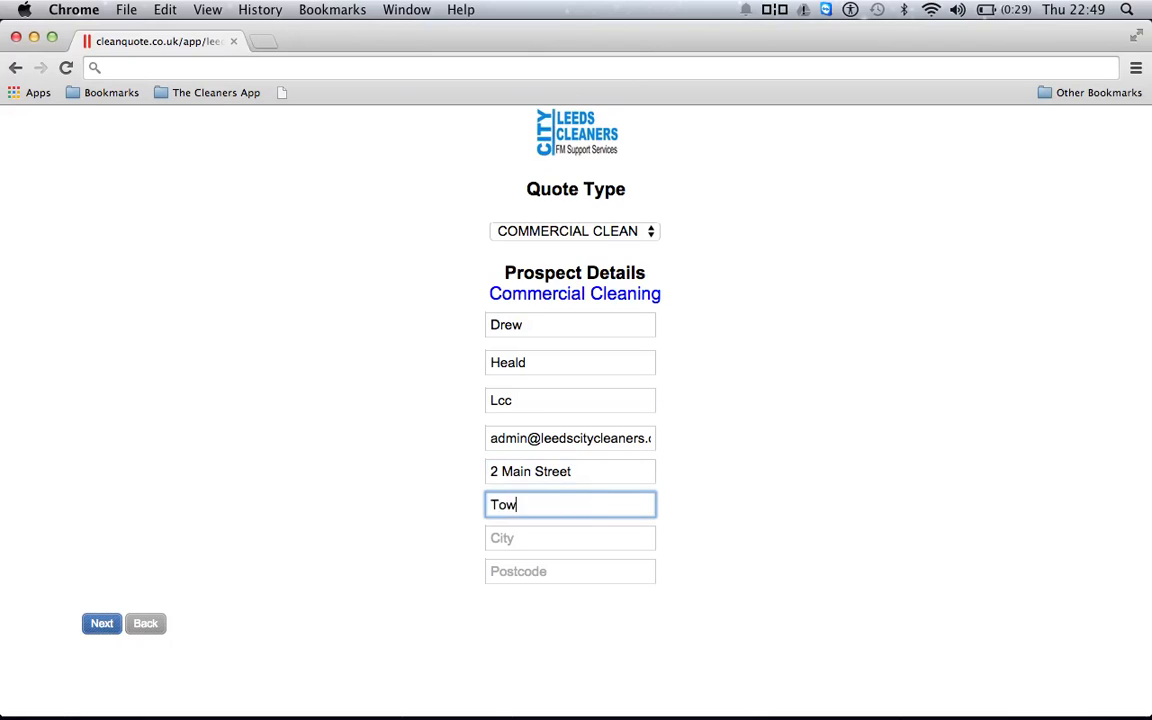
key("Tab")
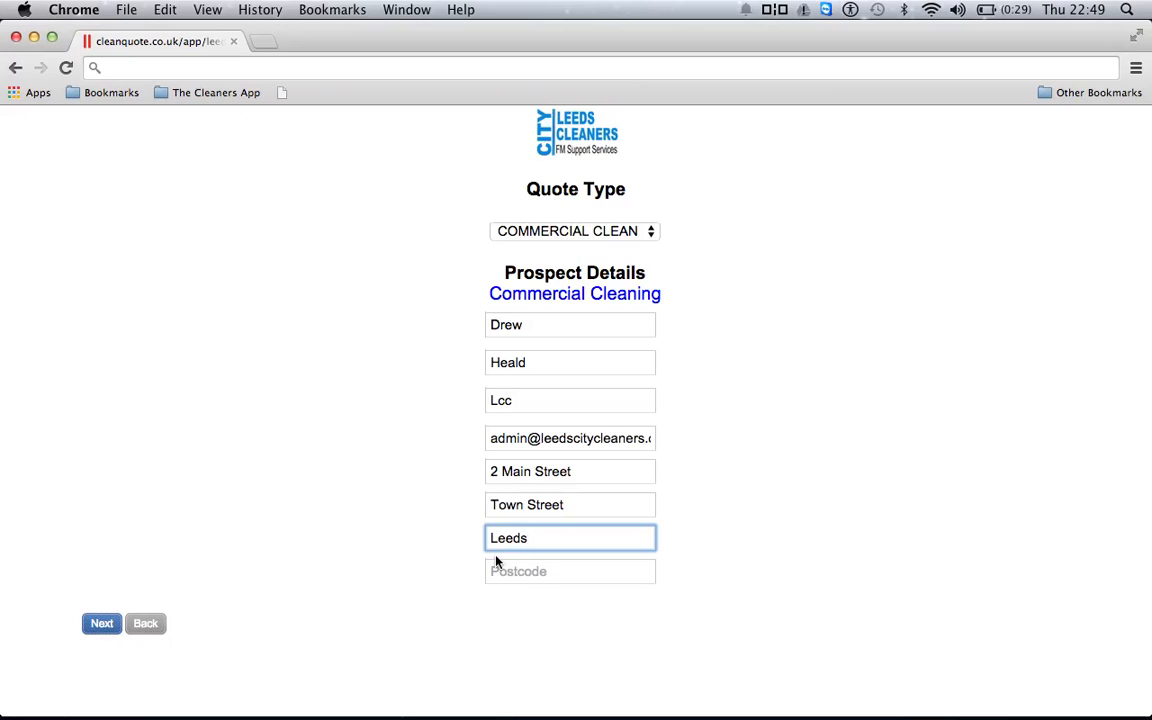
left_click(492, 569)
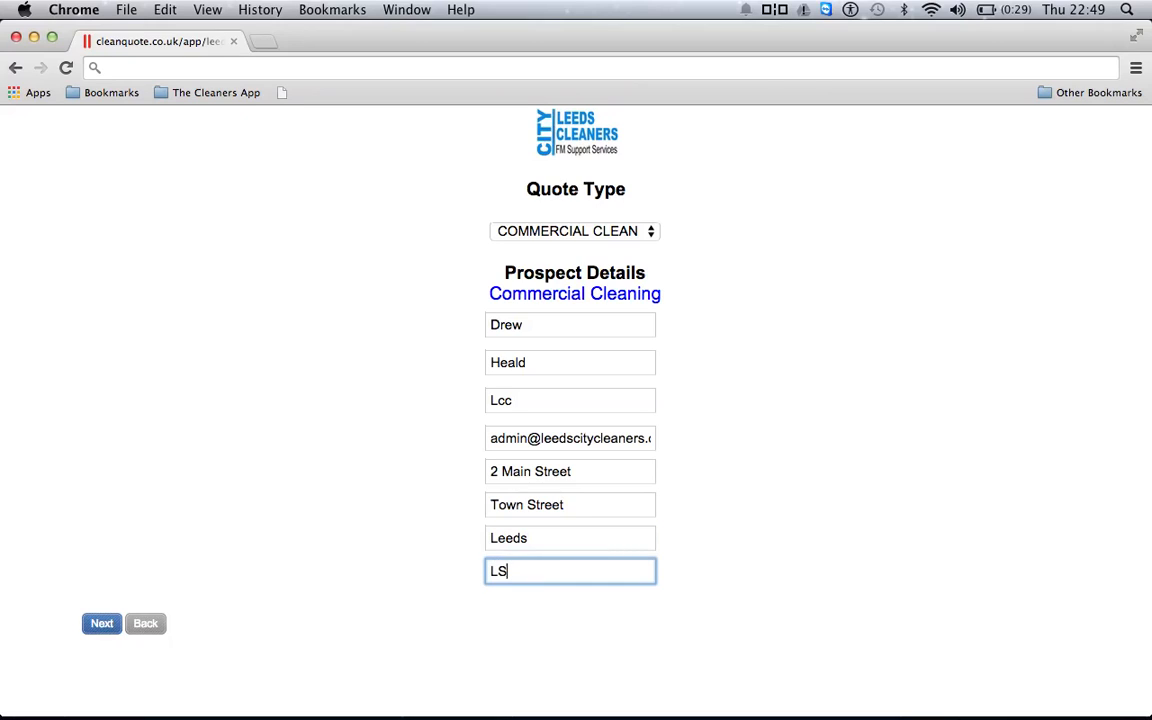
Continue past the prospect details and calculate costings for 1 cleaner, 2 hours per clean, 5 days a week
left_click(103, 625)
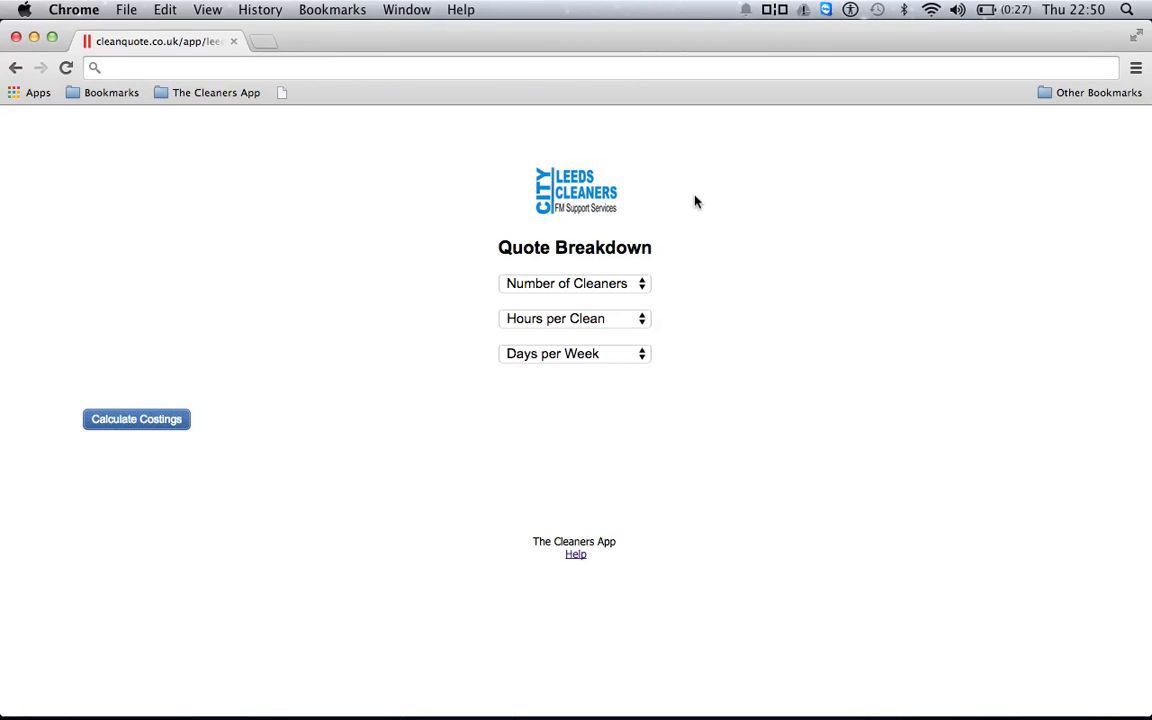
left_click(638, 286)
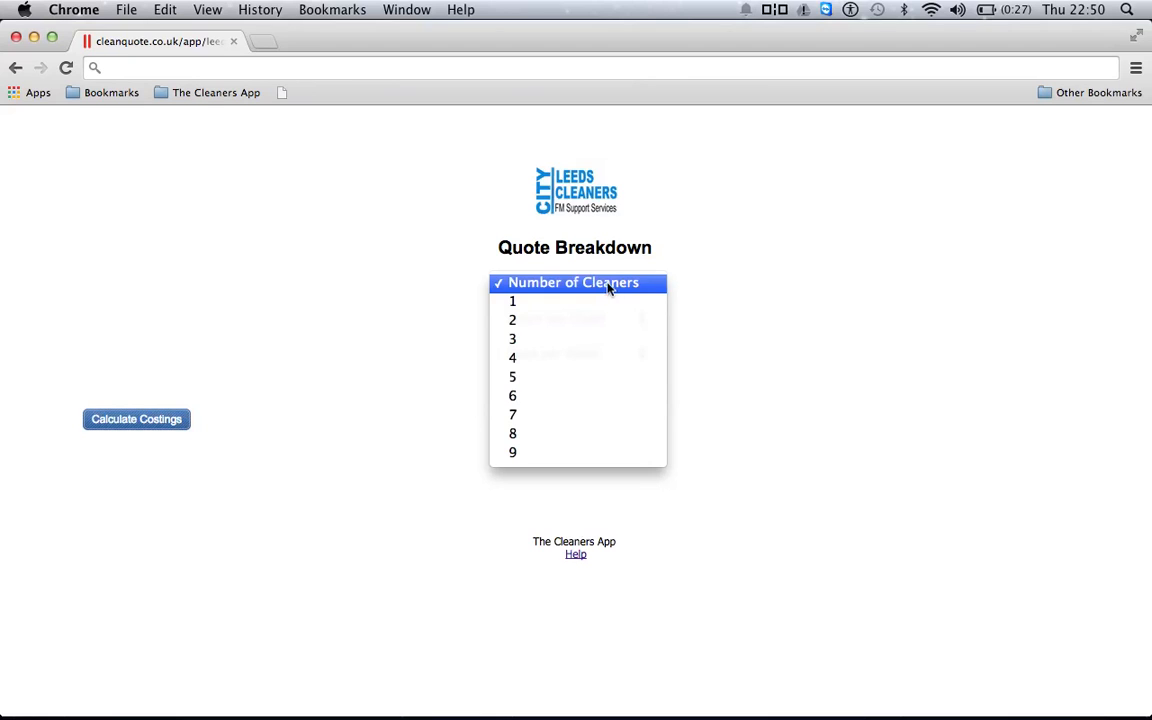
left_click(604, 309)
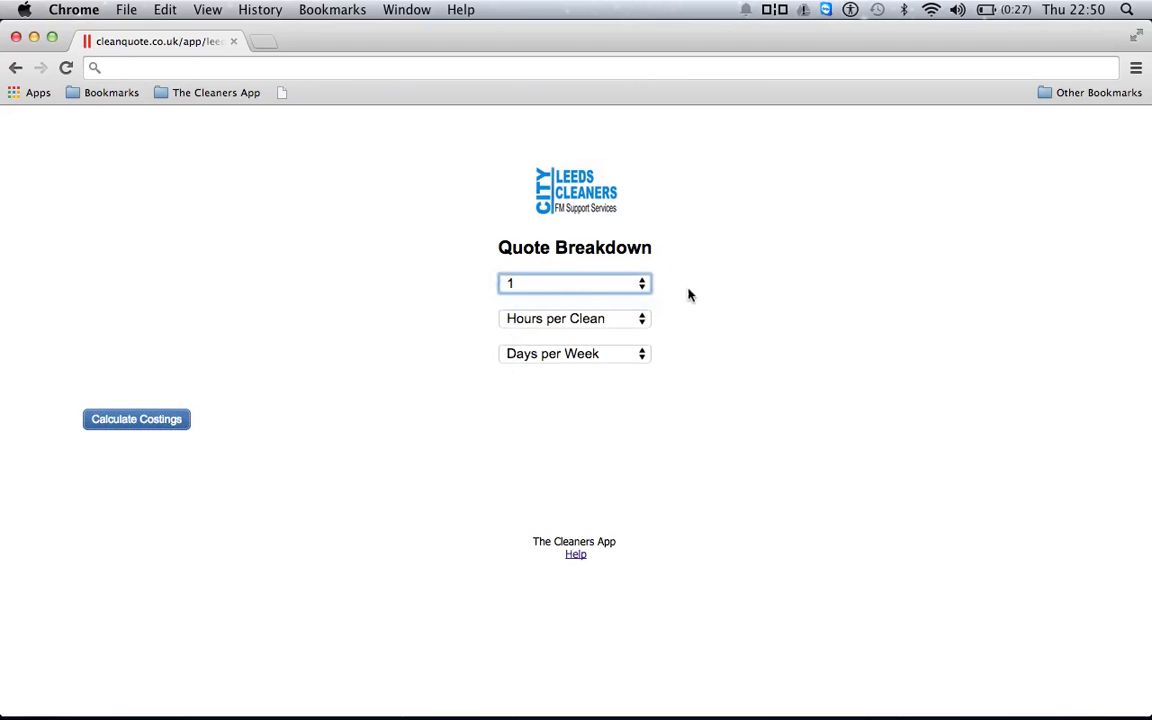
left_click(643, 320)
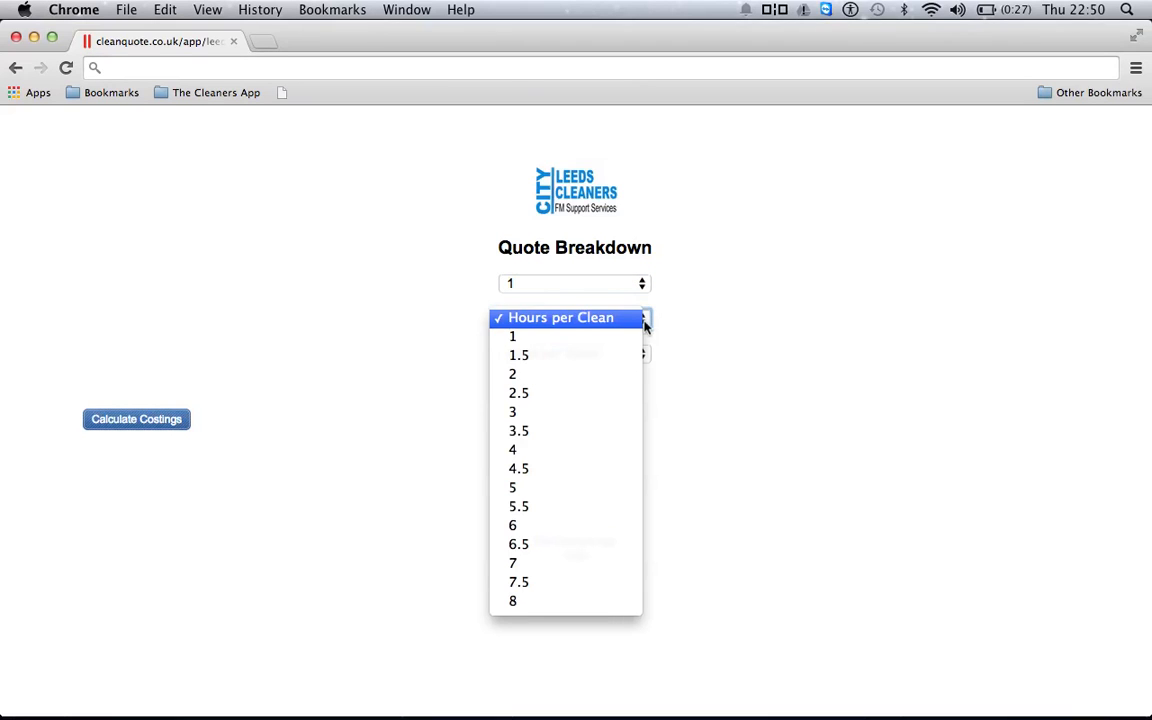
left_click(624, 376)
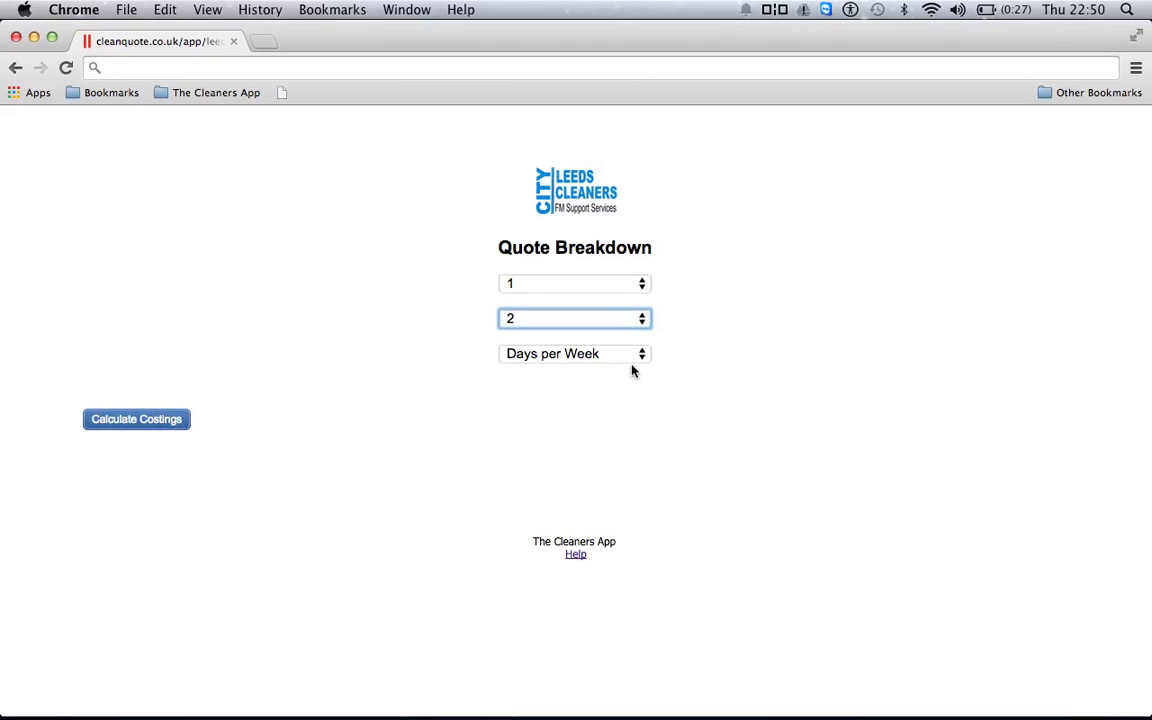
left_click(634, 358)
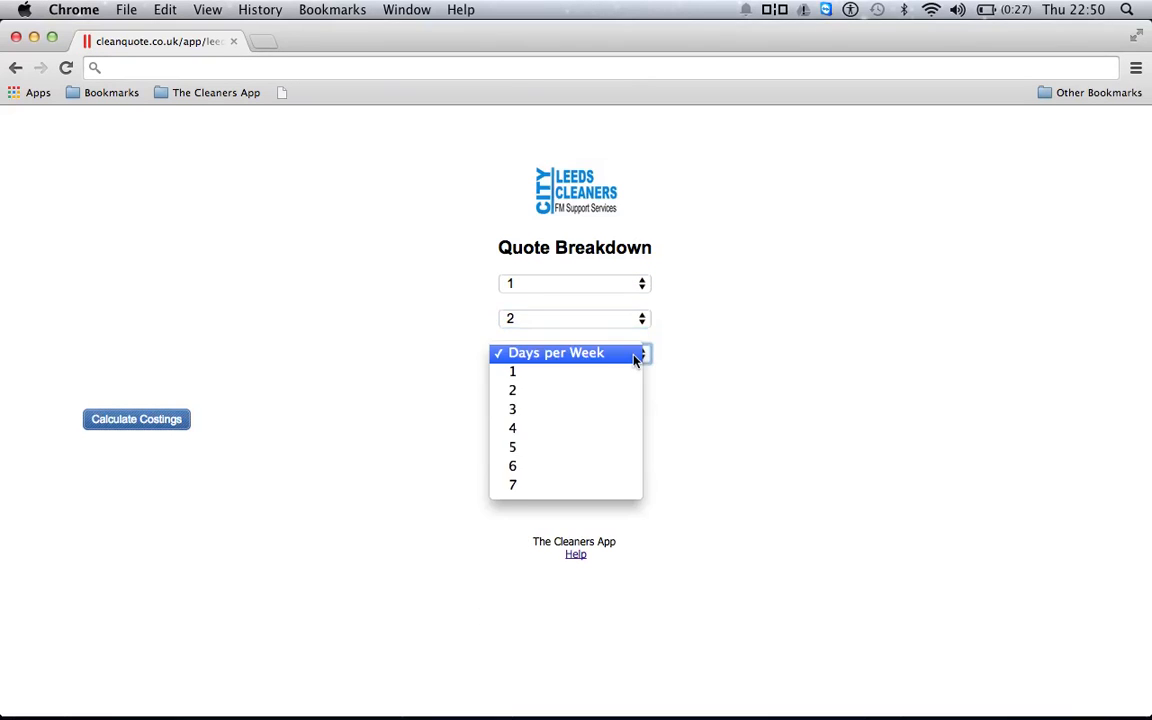
left_click(628, 447)
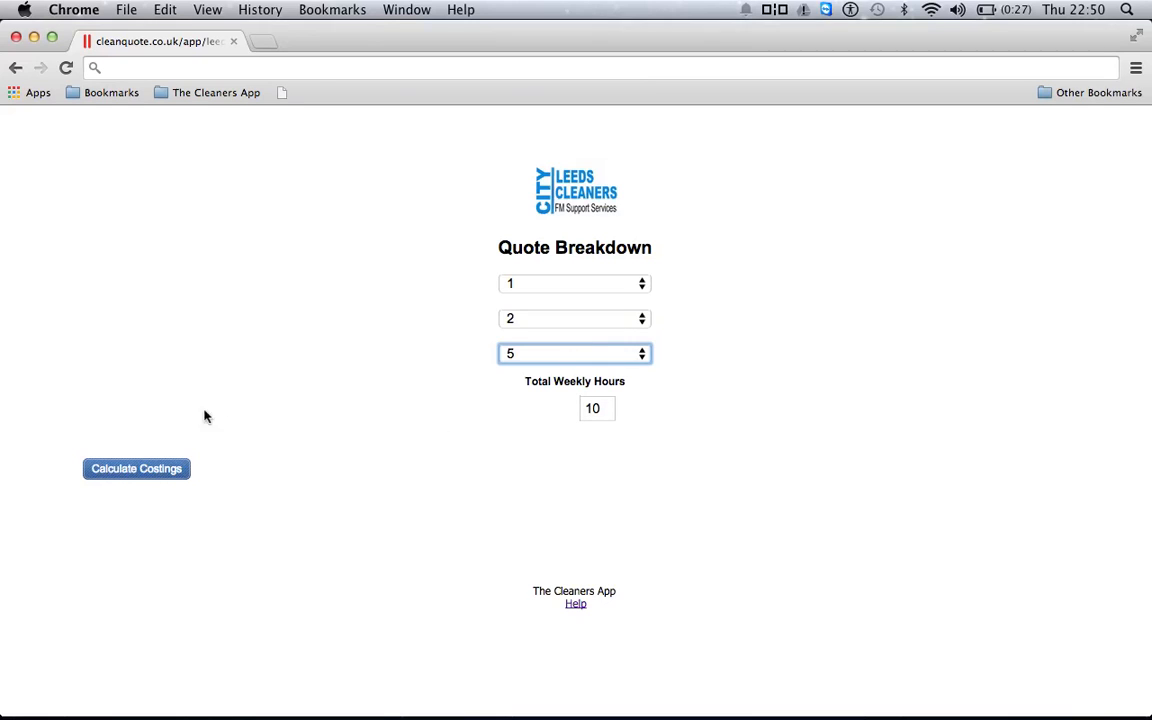
left_click(172, 473)
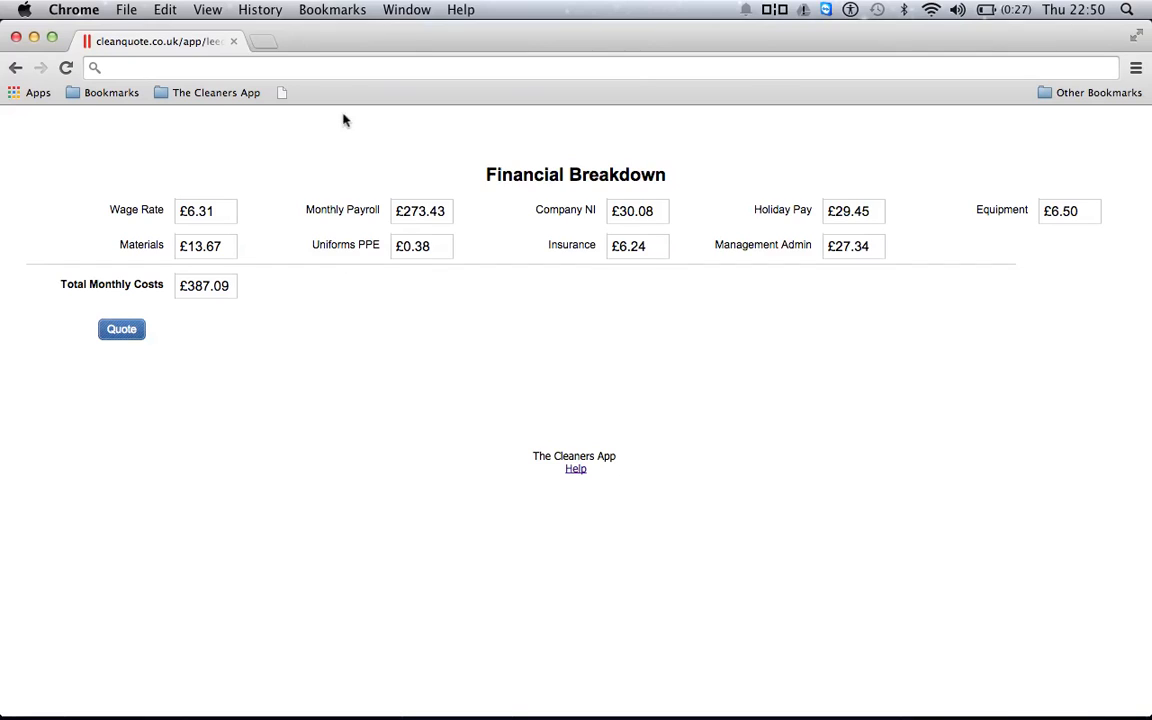
Check the wage rate, leave it unchanged, and generate the £524.33 invoice quote
left_click(225, 211)
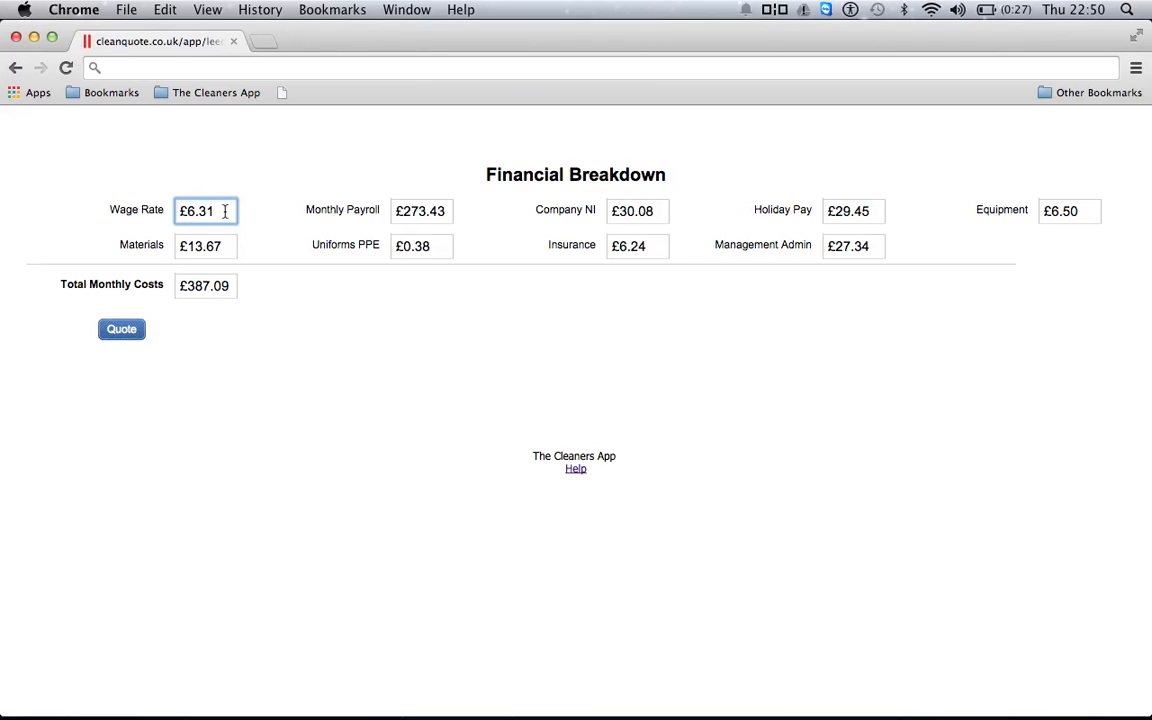
left_click(314, 278)
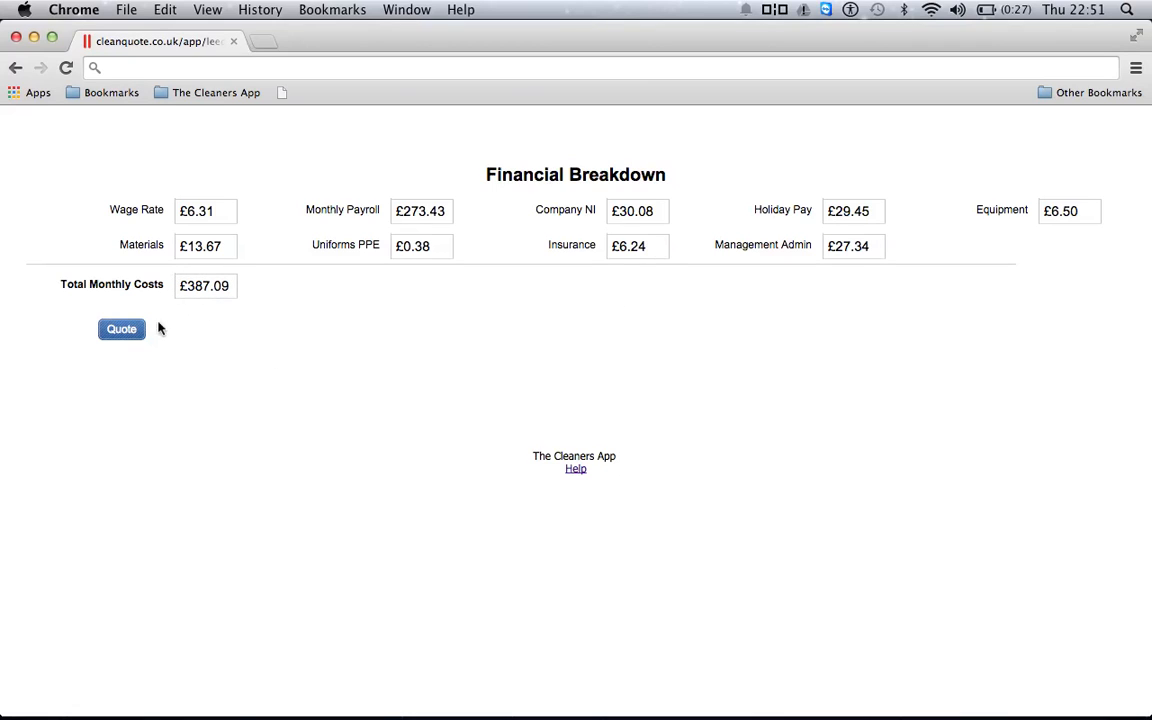
left_click(124, 330)
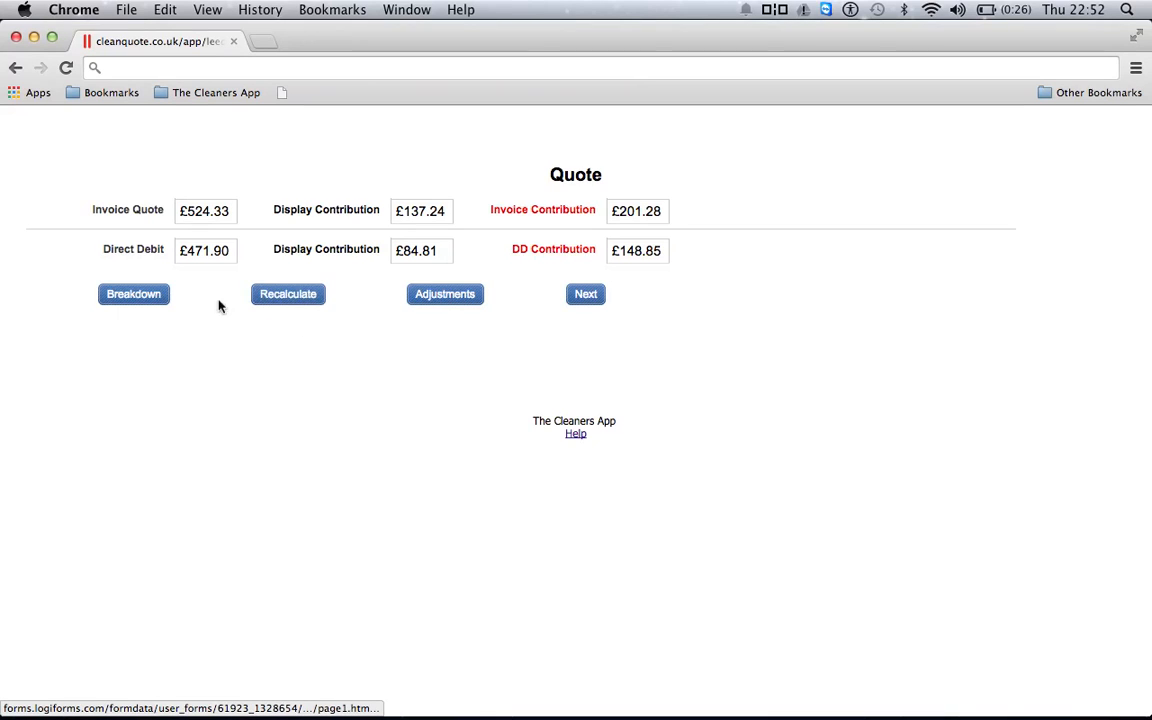
Revisit the financial breakdown, return to the quote, and go to the 10-weekly-hours recalculation page
left_click(147, 298)
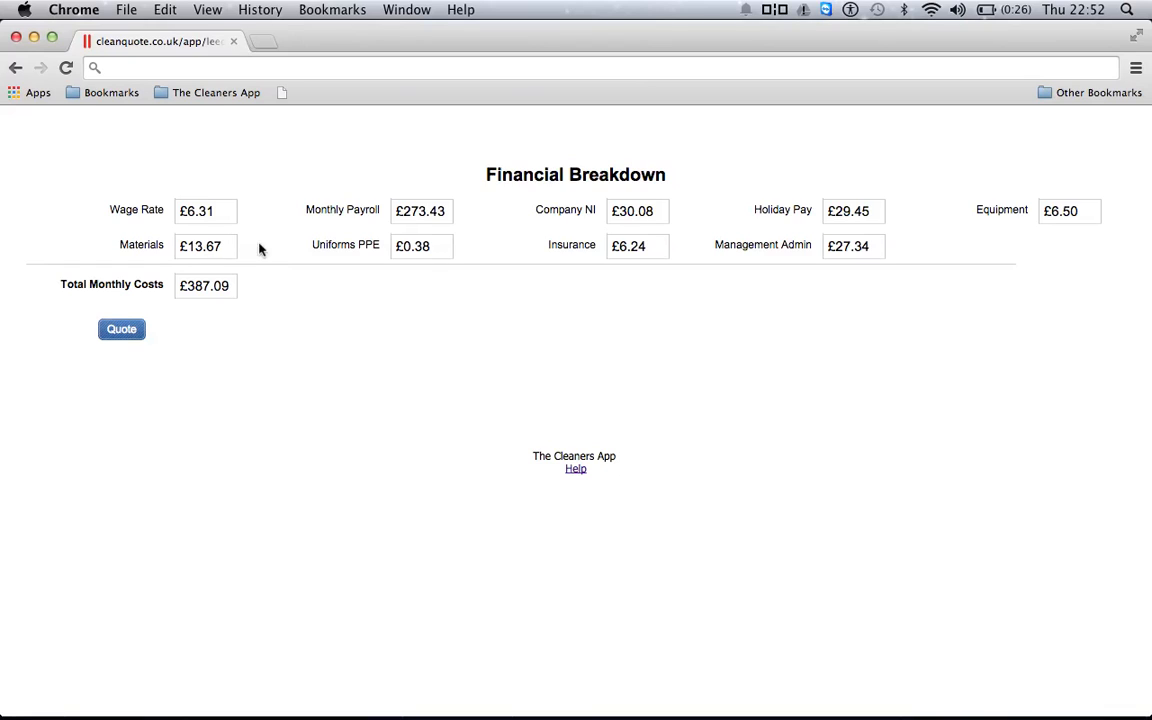
left_click(128, 334)
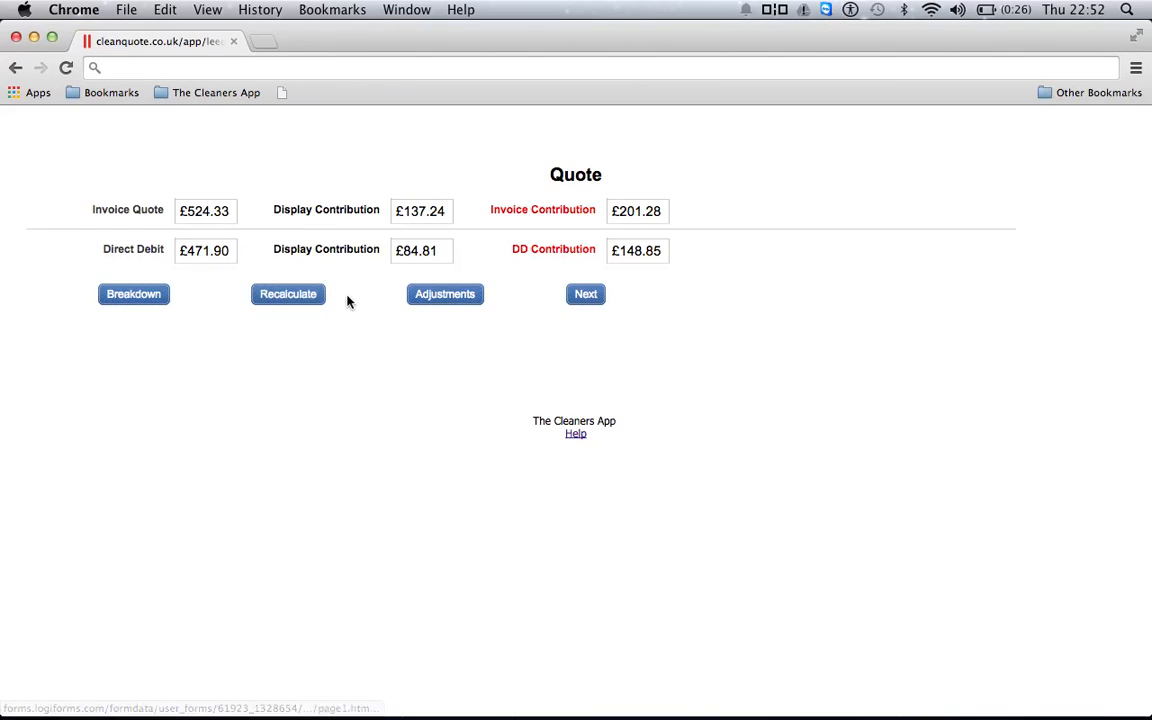
left_click(297, 303)
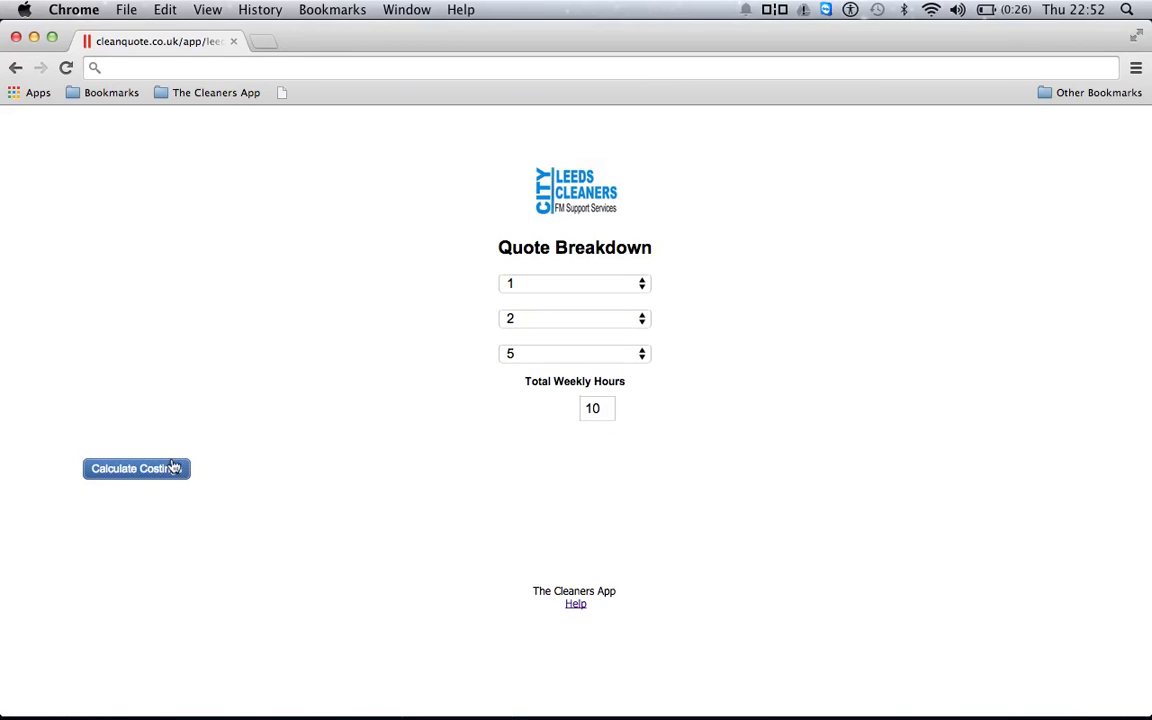
Recalculate costings, show the resulting quote, and bring up the Adjustments page
left_click(175, 468)
left_click(118, 333)
left_click(458, 303)
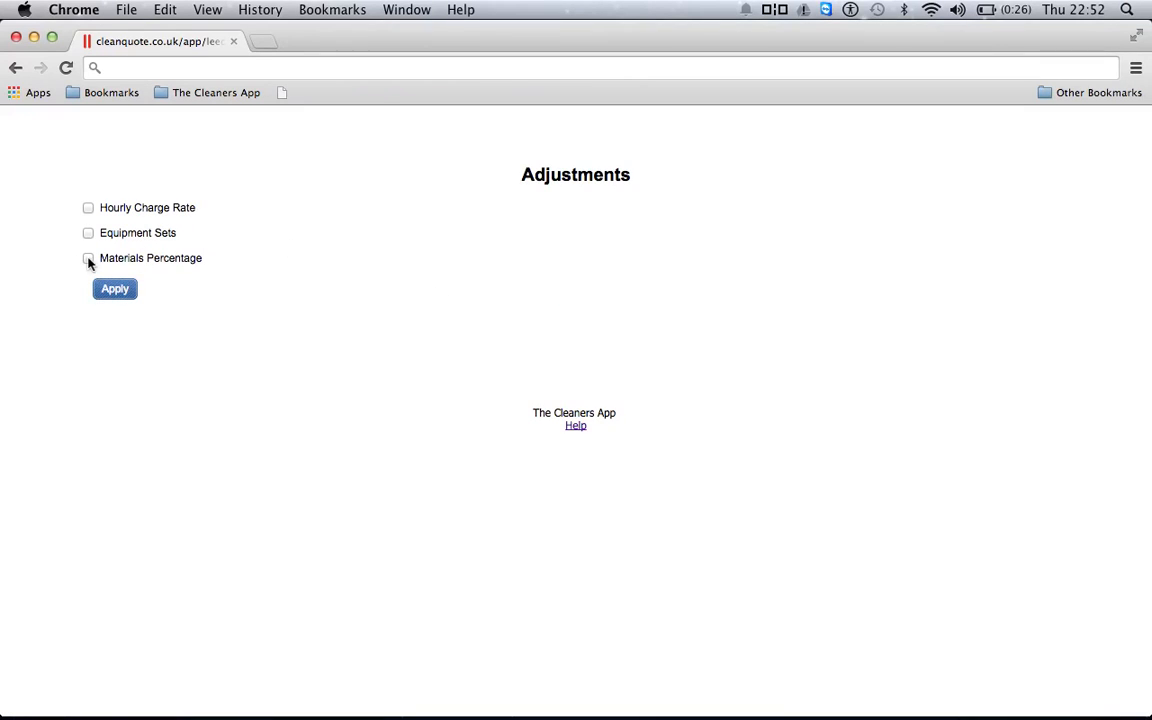
Try the Materials Percentage and Equipment Sets adjustments, then untick both
left_click(88, 259)
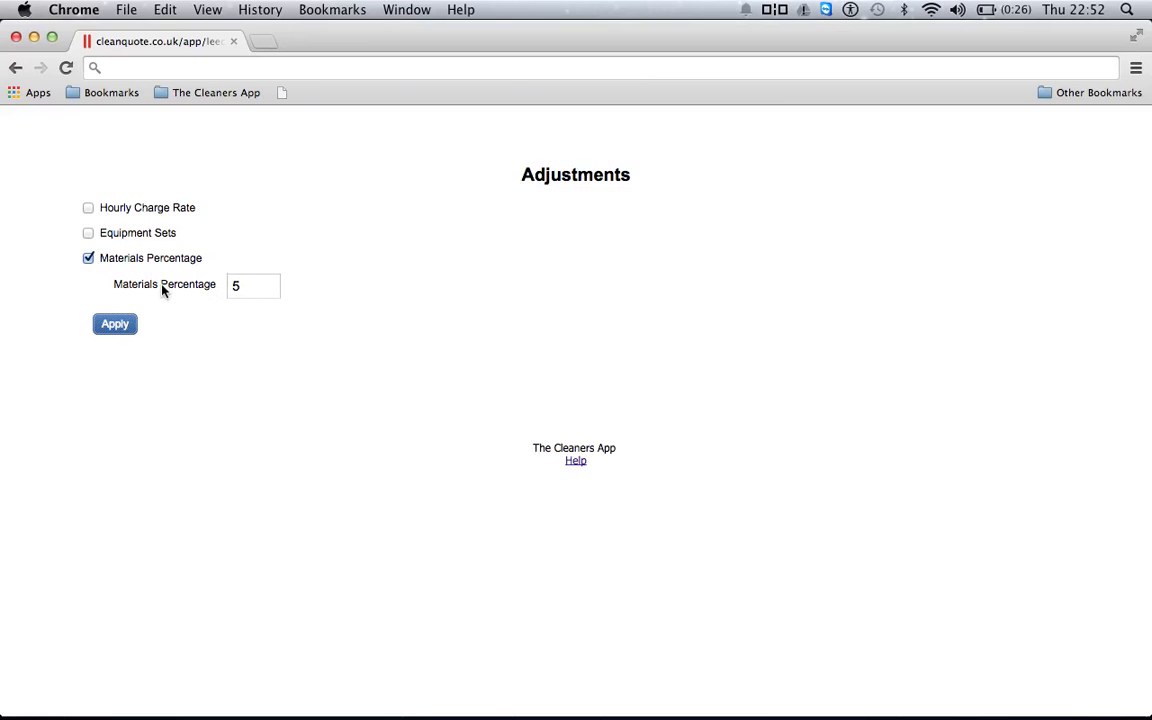
left_click(234, 287)
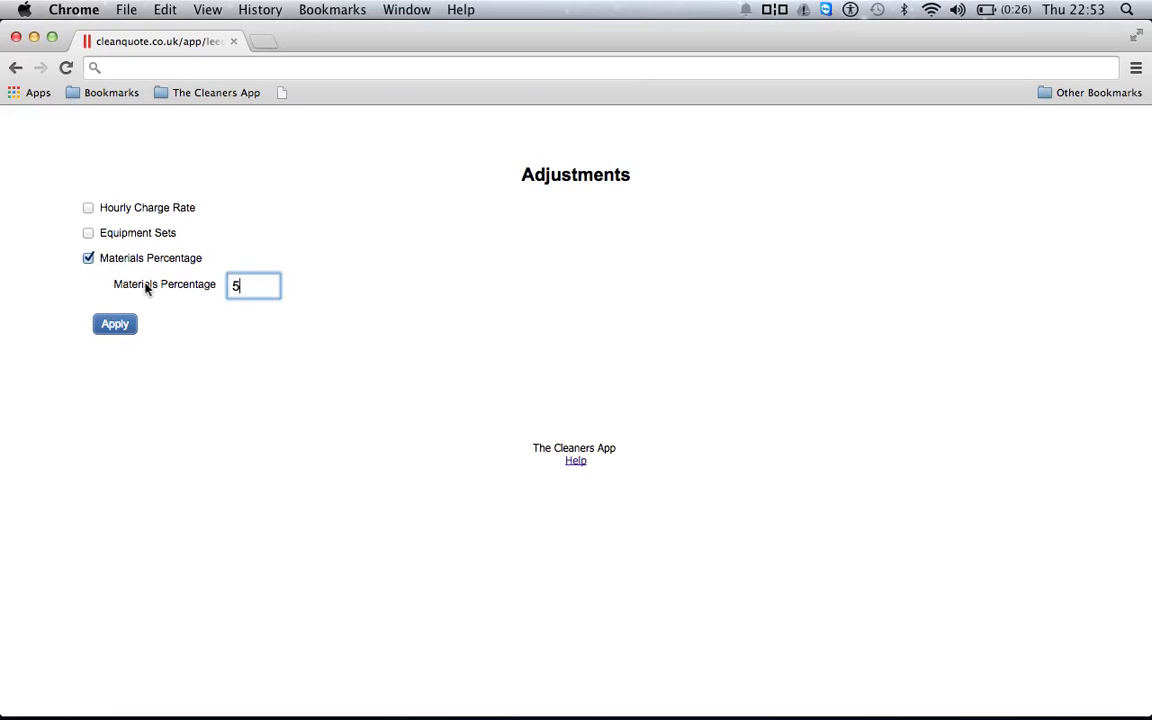
left_click(89, 258)
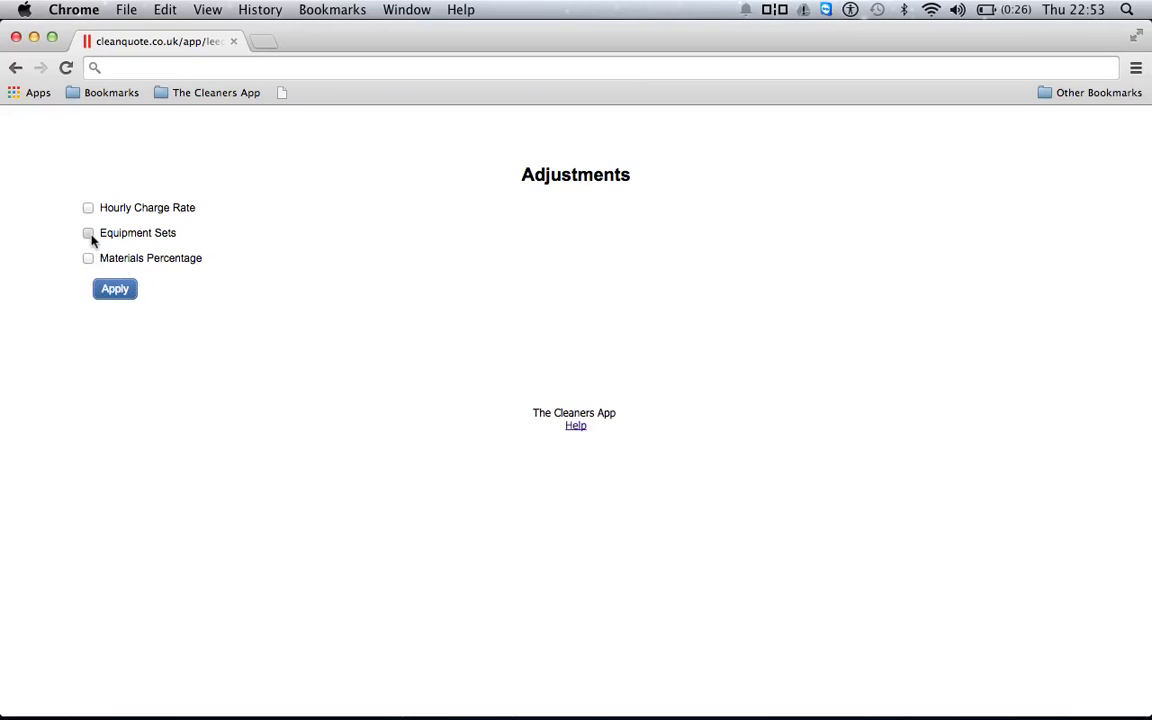
left_click(88, 234)
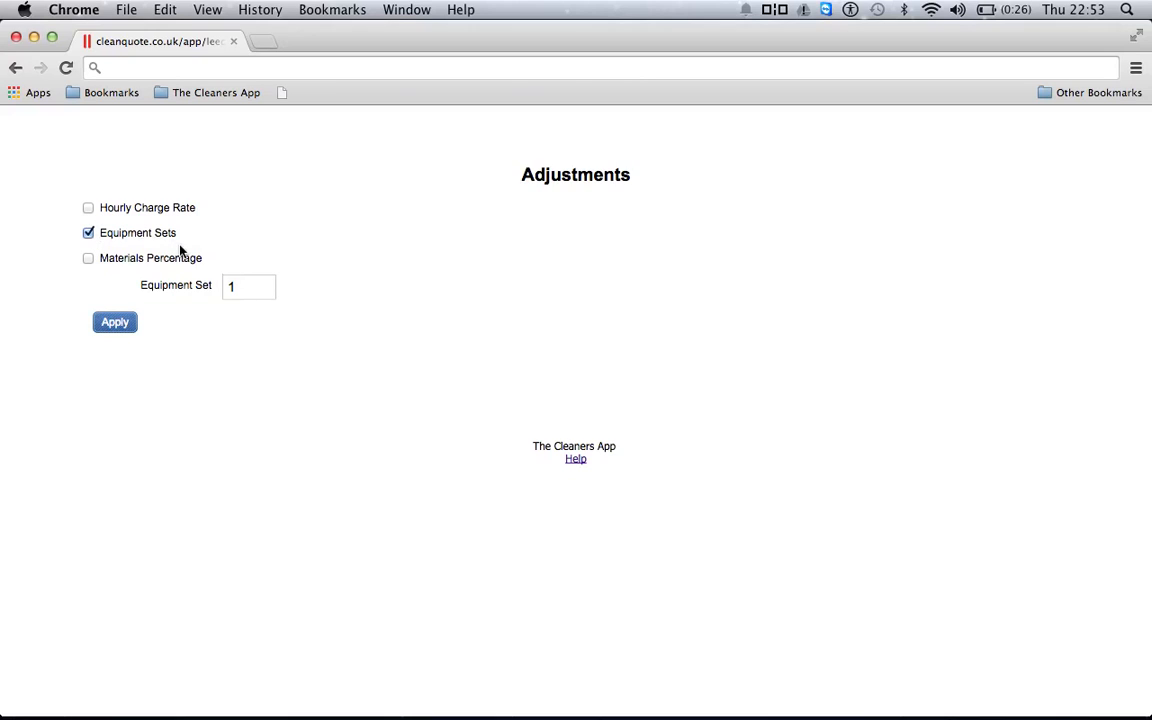
left_click(245, 292)
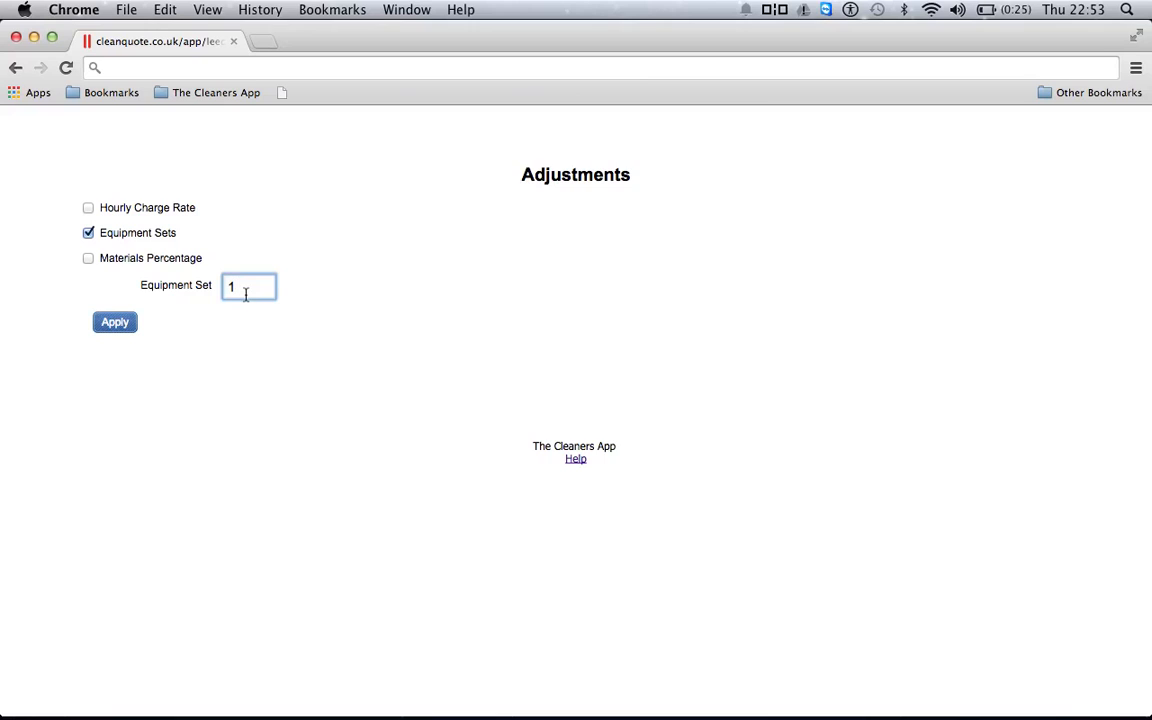
left_click(88, 232)
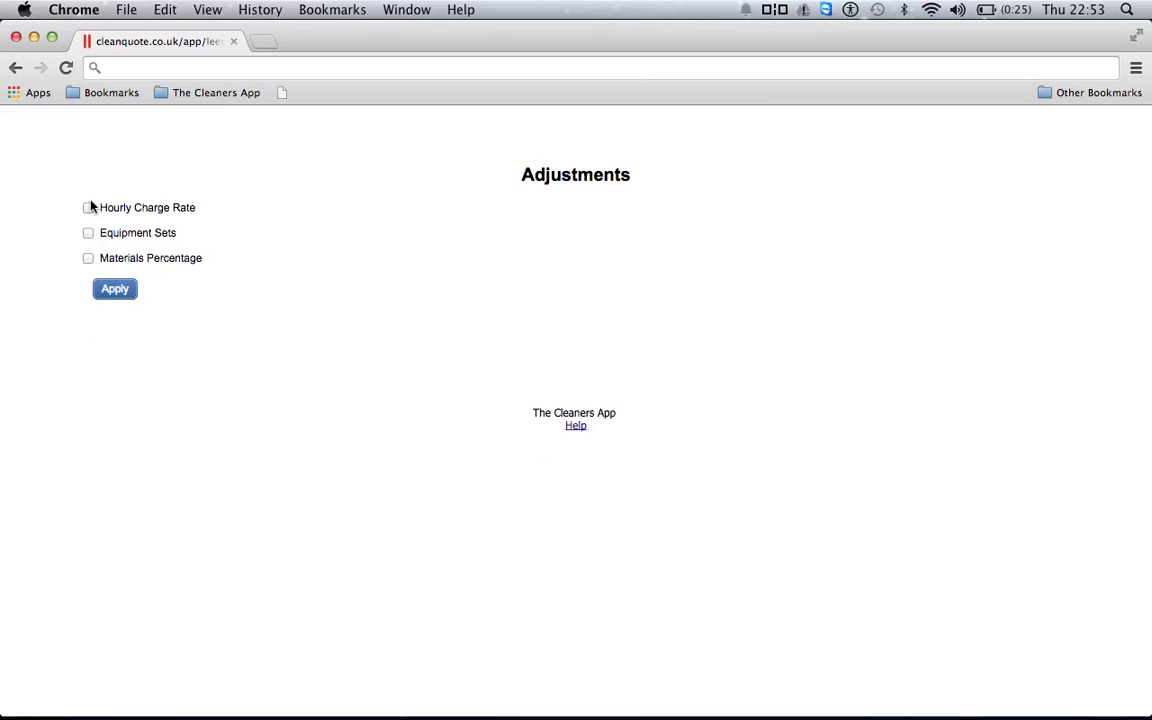
Inspect the Hourly Charge Rate for Cleaner Hours 01-04, untick it, and apply no adjustments
left_click(89, 209)
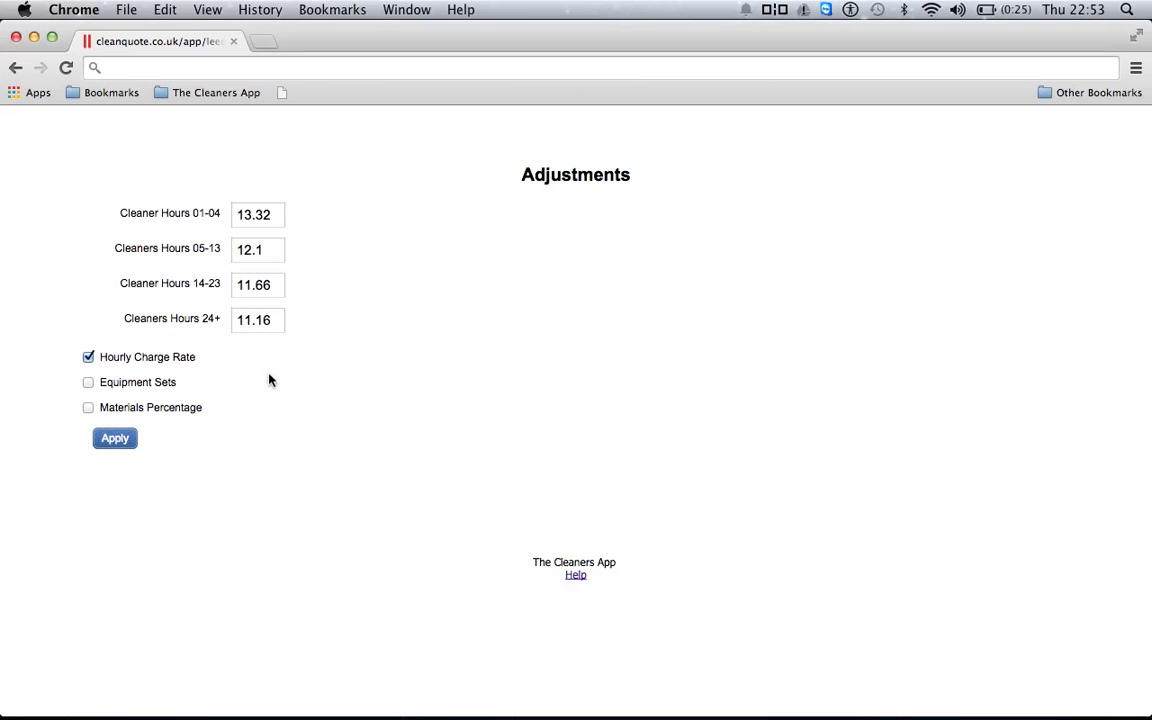
left_click(278, 214)
left_click(88, 358)
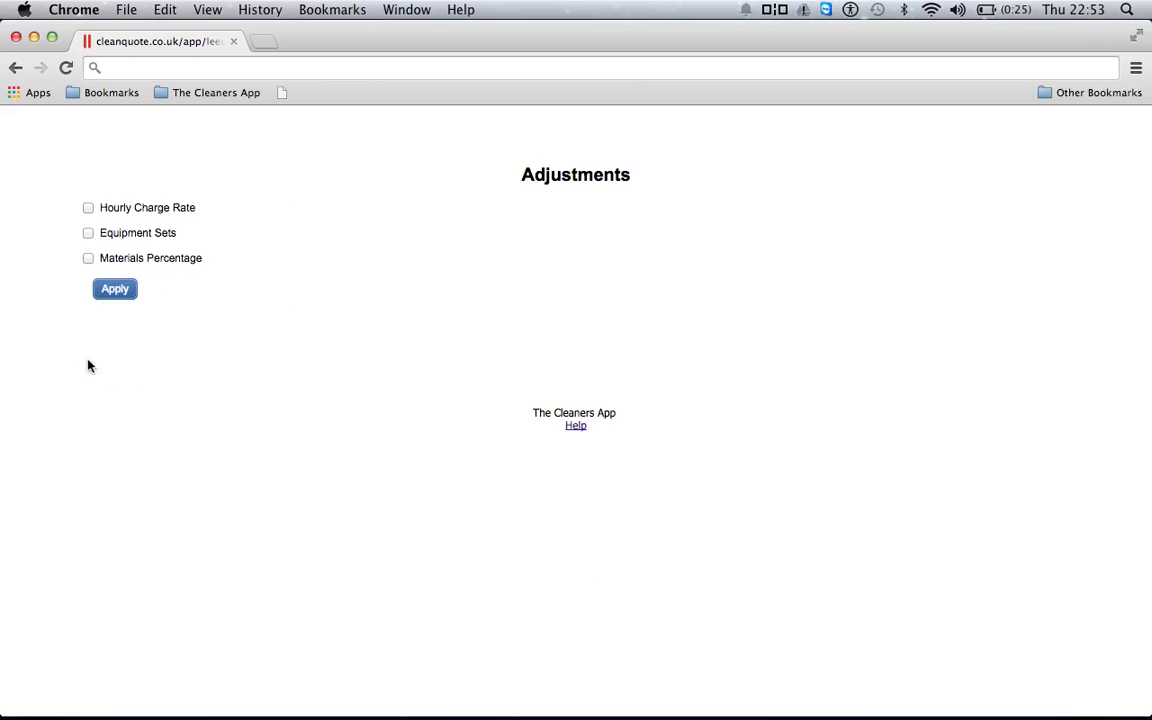
left_click(115, 289)
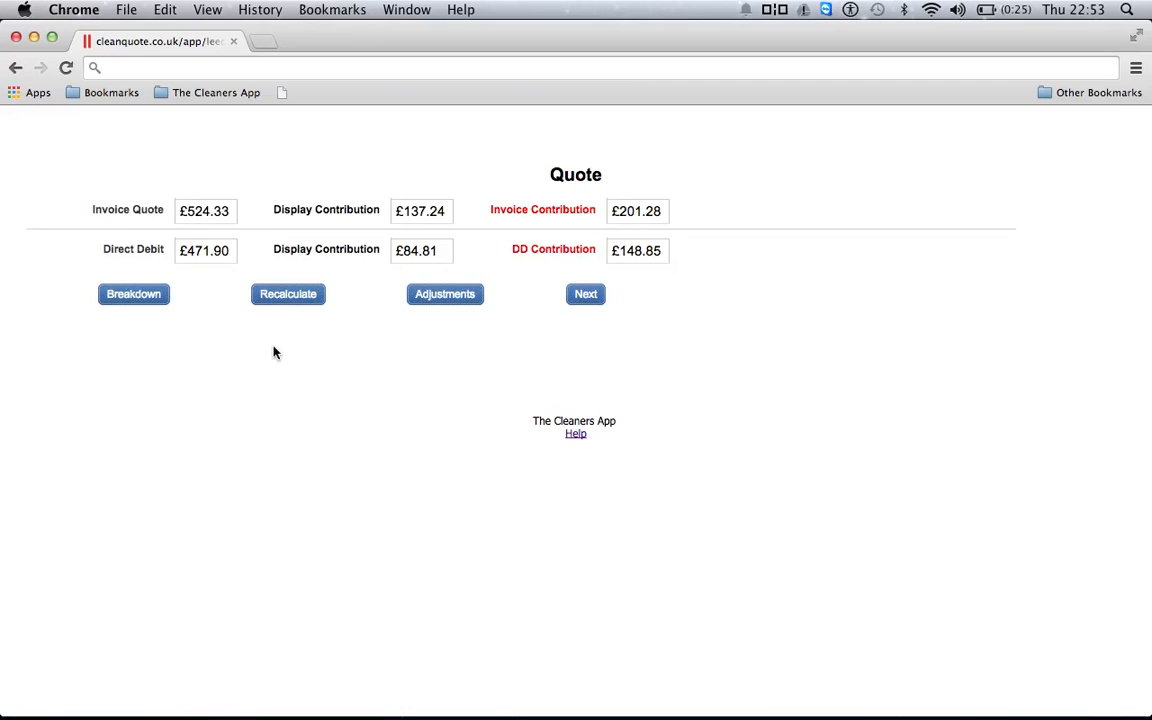
On the building type checklist, tick Toilets and Reception alongside Kitchen, Office and Corridors
left_click(585, 296)
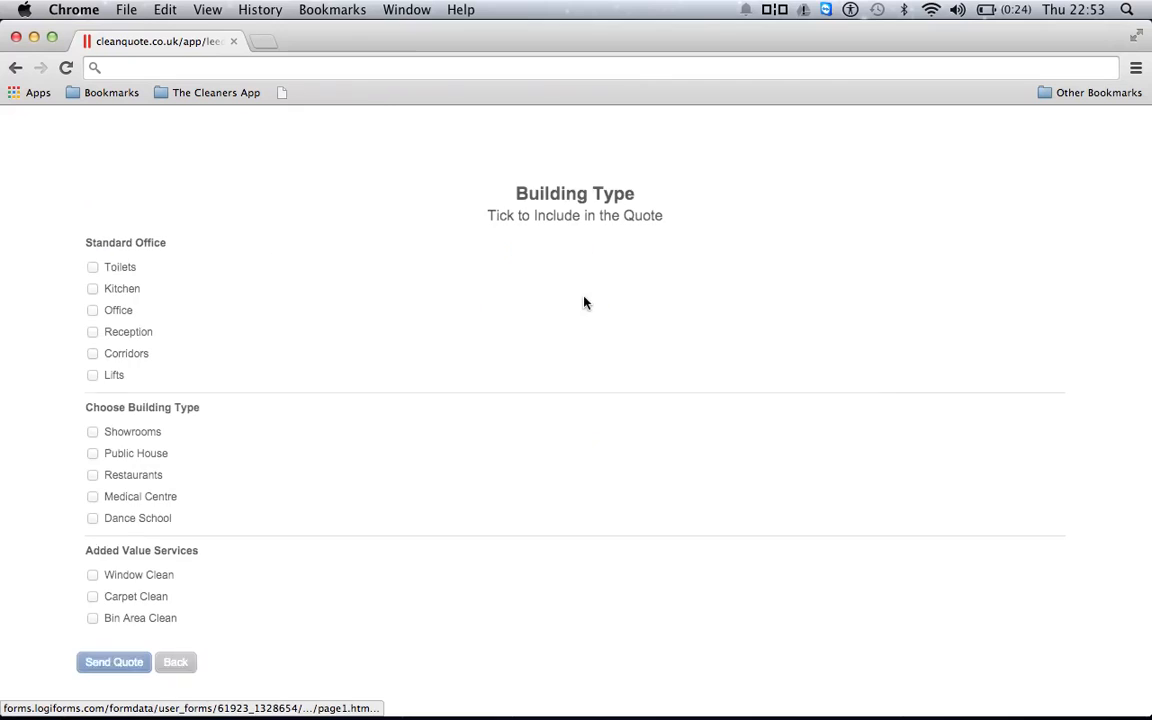
scroll(404, 301, "down", 3)
scroll(404, 301, "up", 3)
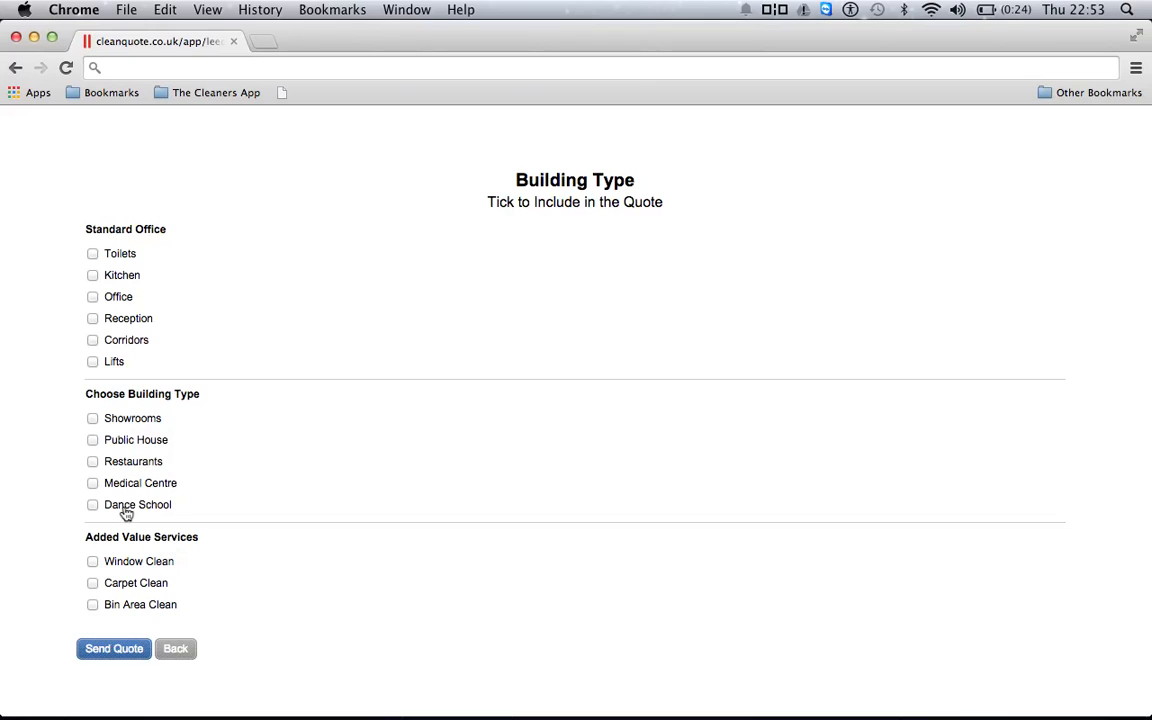
left_click(93, 254)
left_click(93, 320)
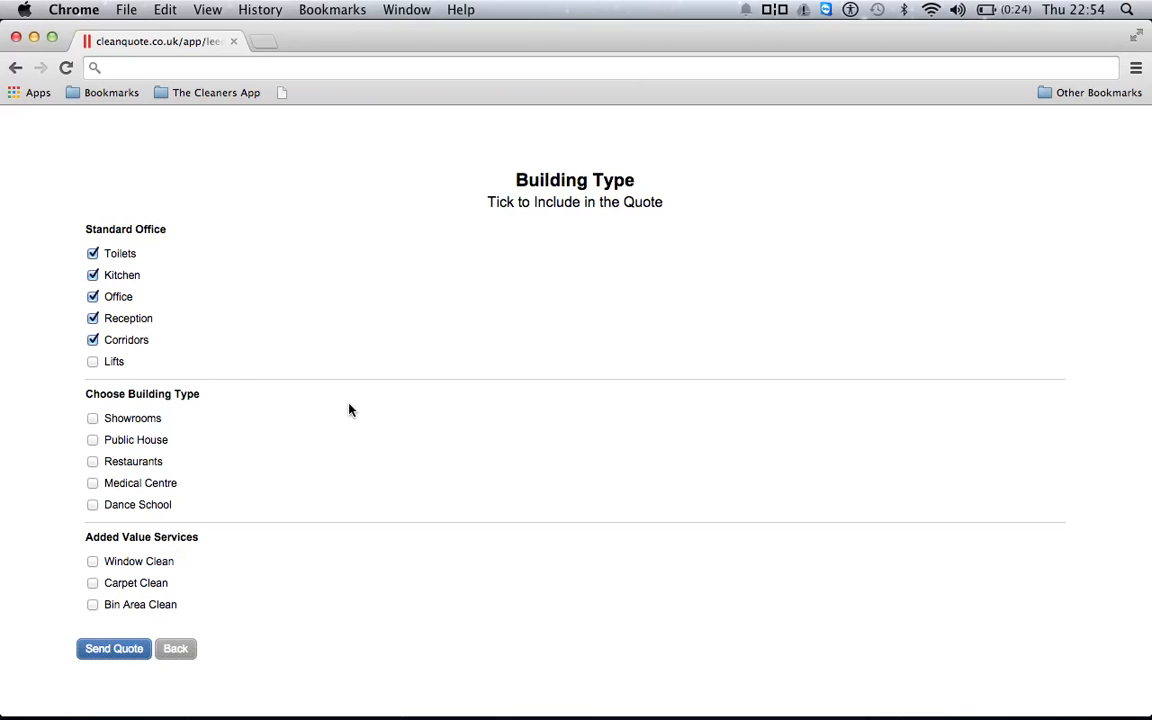
scroll(349, 408, "down", 3)
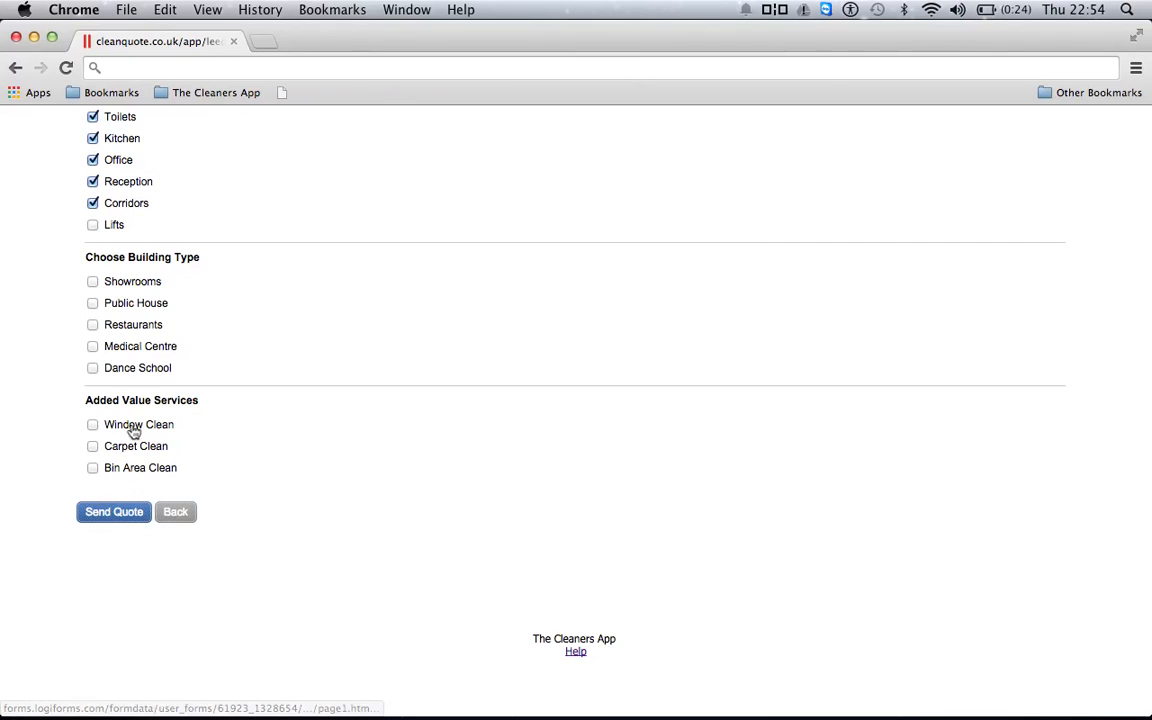
scroll(220, 450, "up", 1)
scroll(220, 450, "up", 1)
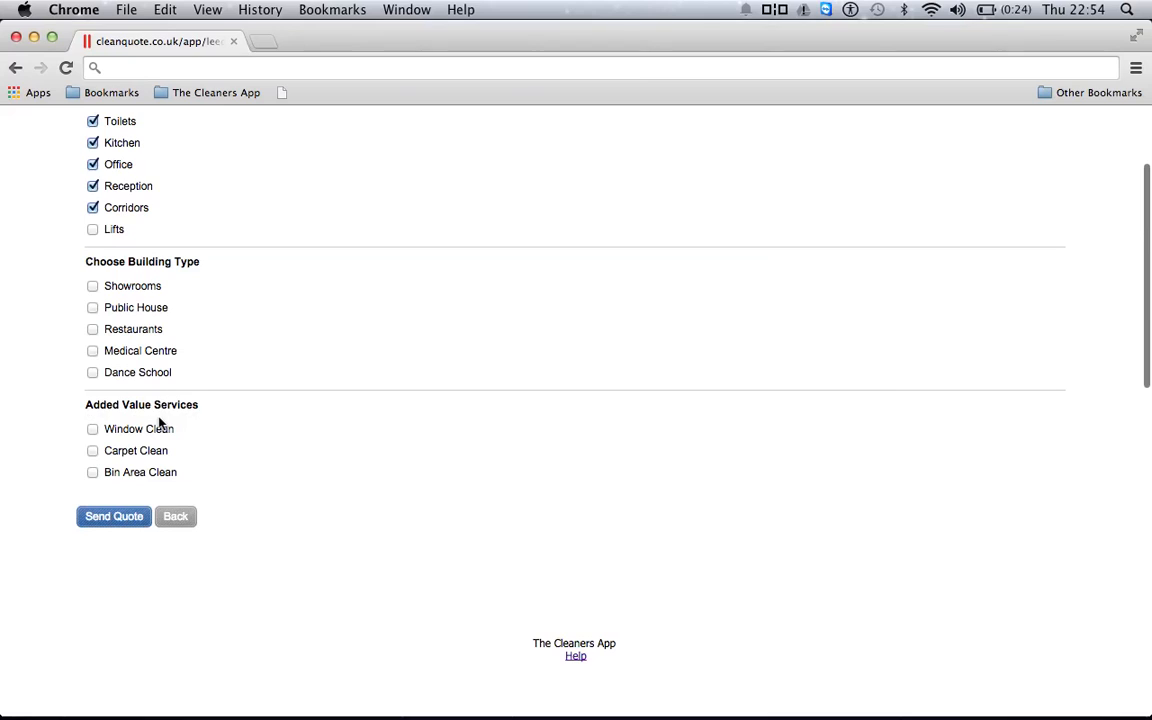
Try Window Clean, Carpet Clean and Bin Area Clean, untick all three, then submit
left_click(97, 430)
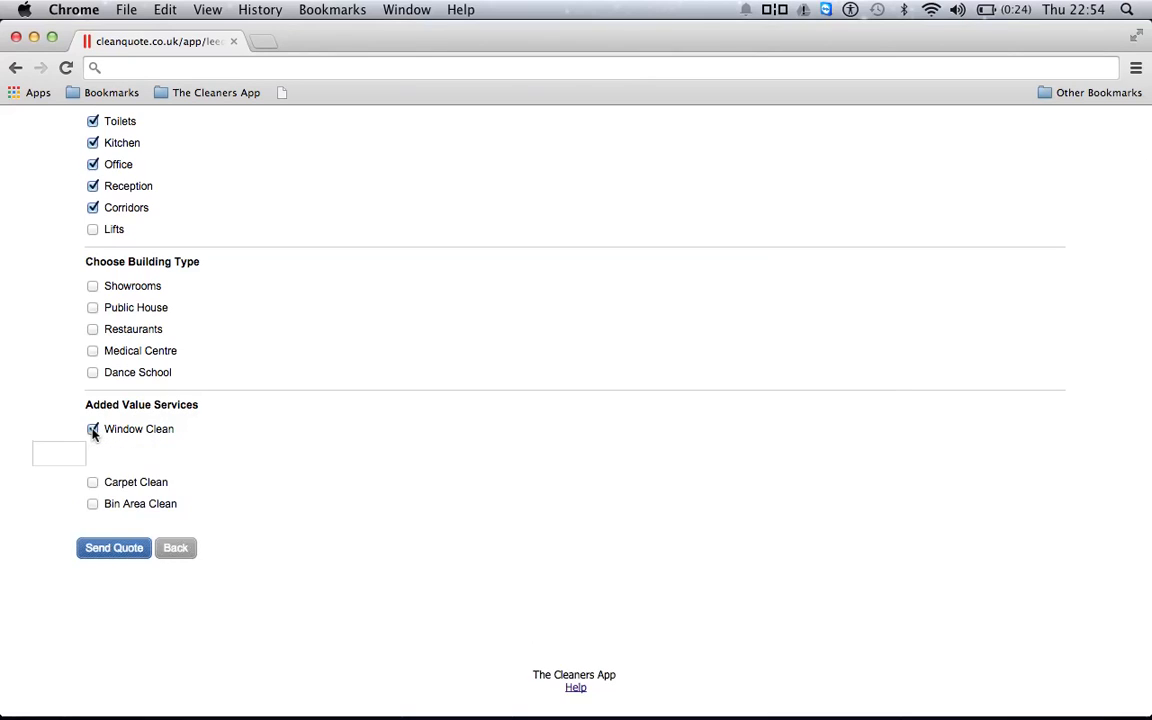
left_click(61, 454)
left_click(93, 429)
left_click(93, 452)
left_click(93, 452)
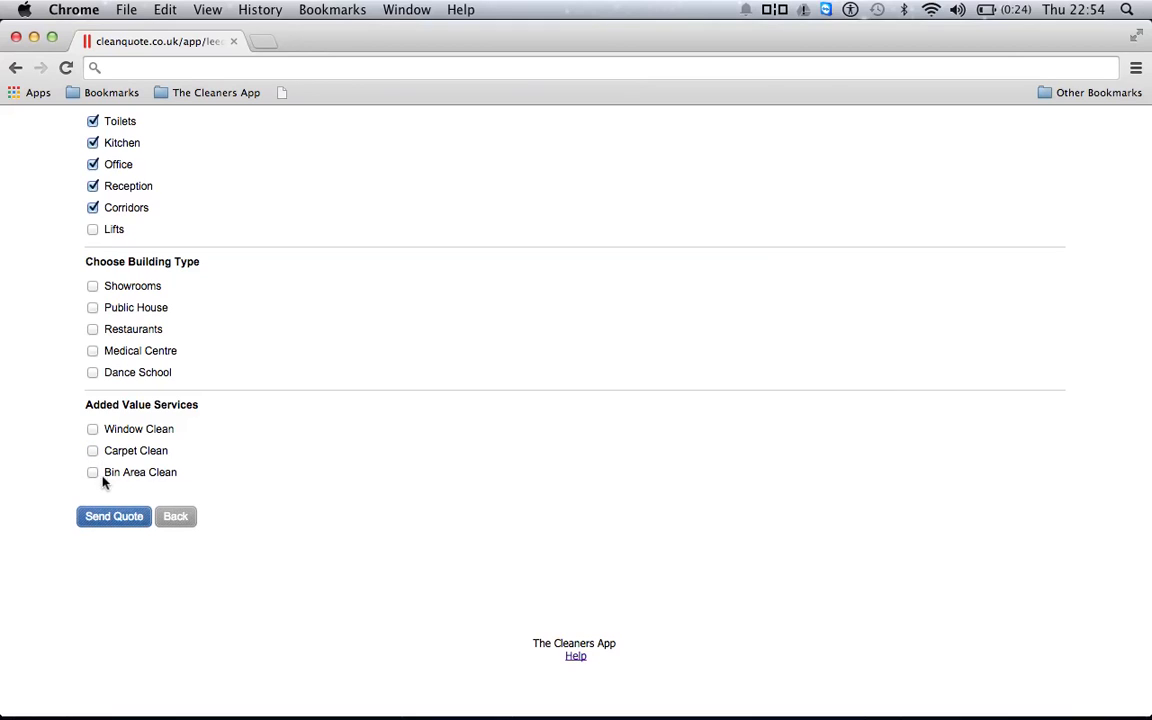
left_click(95, 476)
left_click(95, 477)
left_click(101, 515)
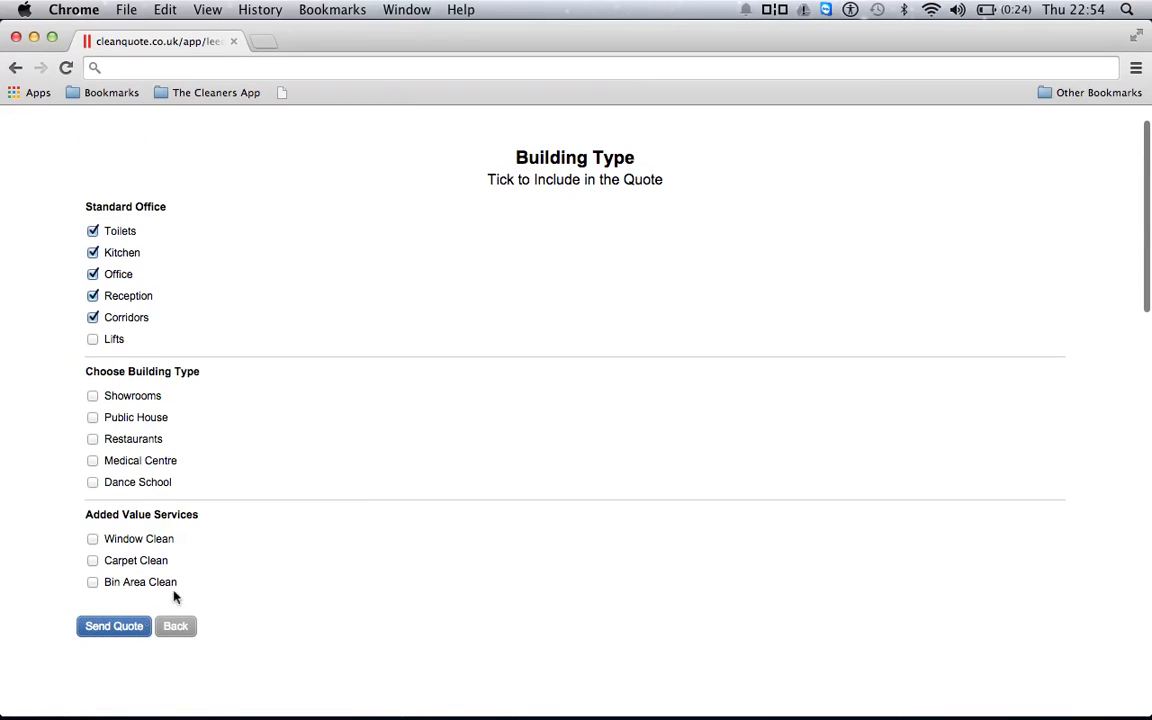
Send the quote covering Toilets, Kitchen, Office, Reception and Corridors
left_click(115, 628)
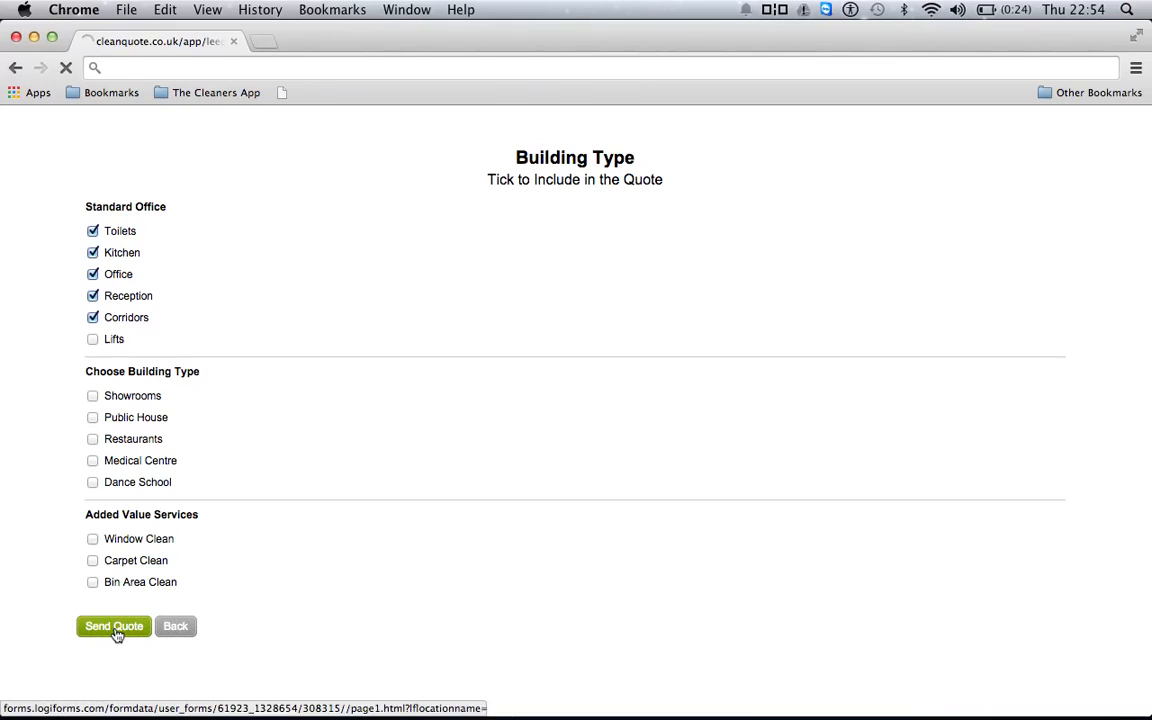